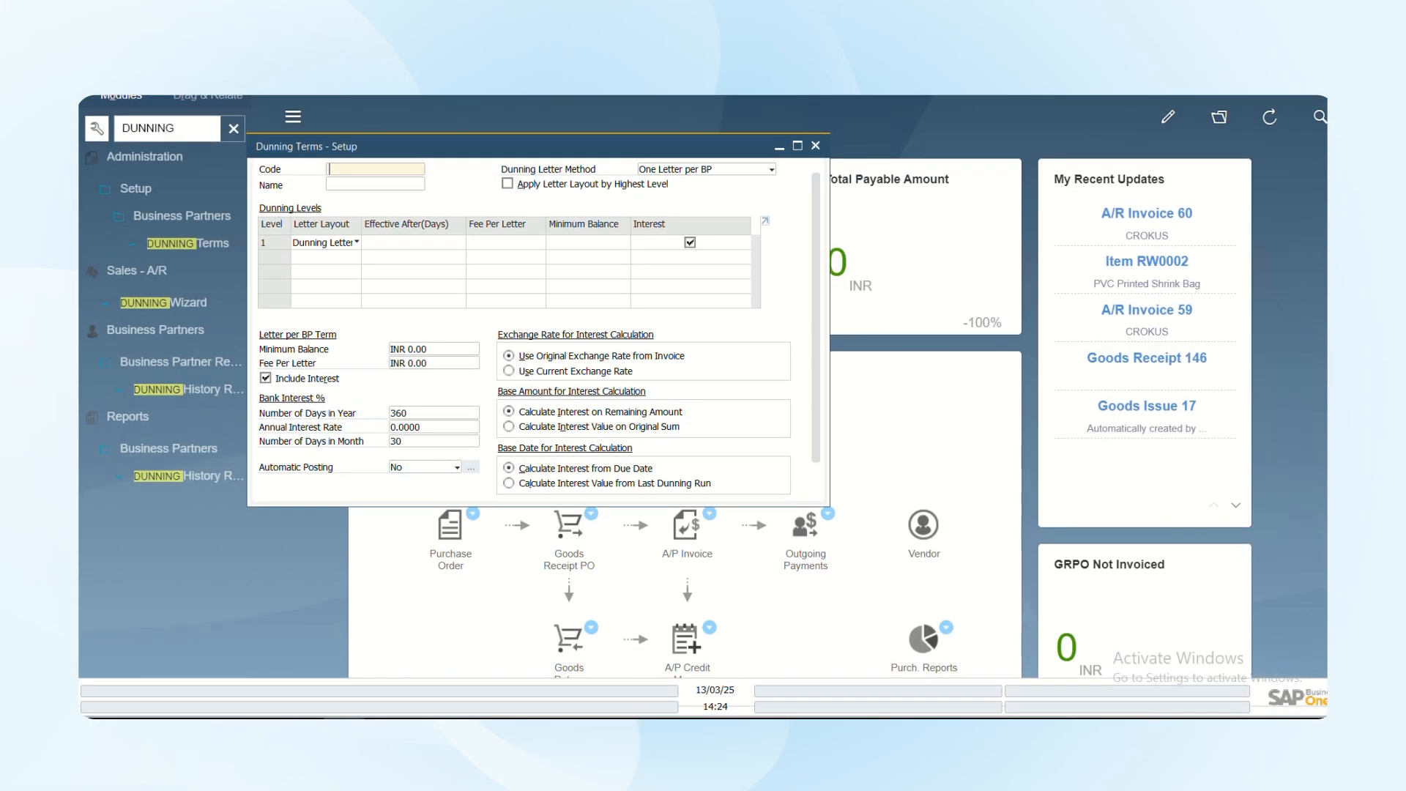
Step: Review the Standard dunning term's levels and its dunning letter method options, keeping One Letter per BP, and close the setup
key(ctrl+Page_Down)
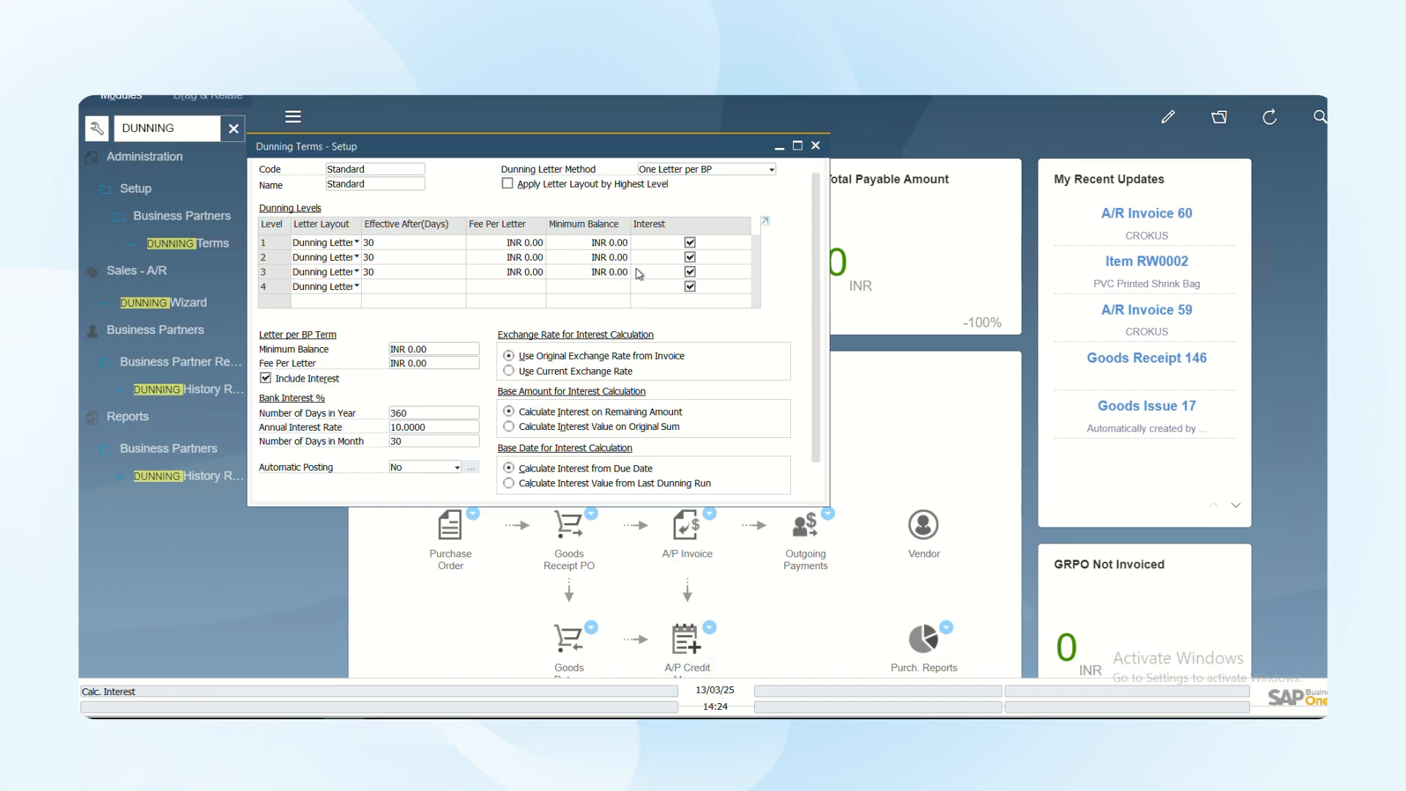
click(724, 170)
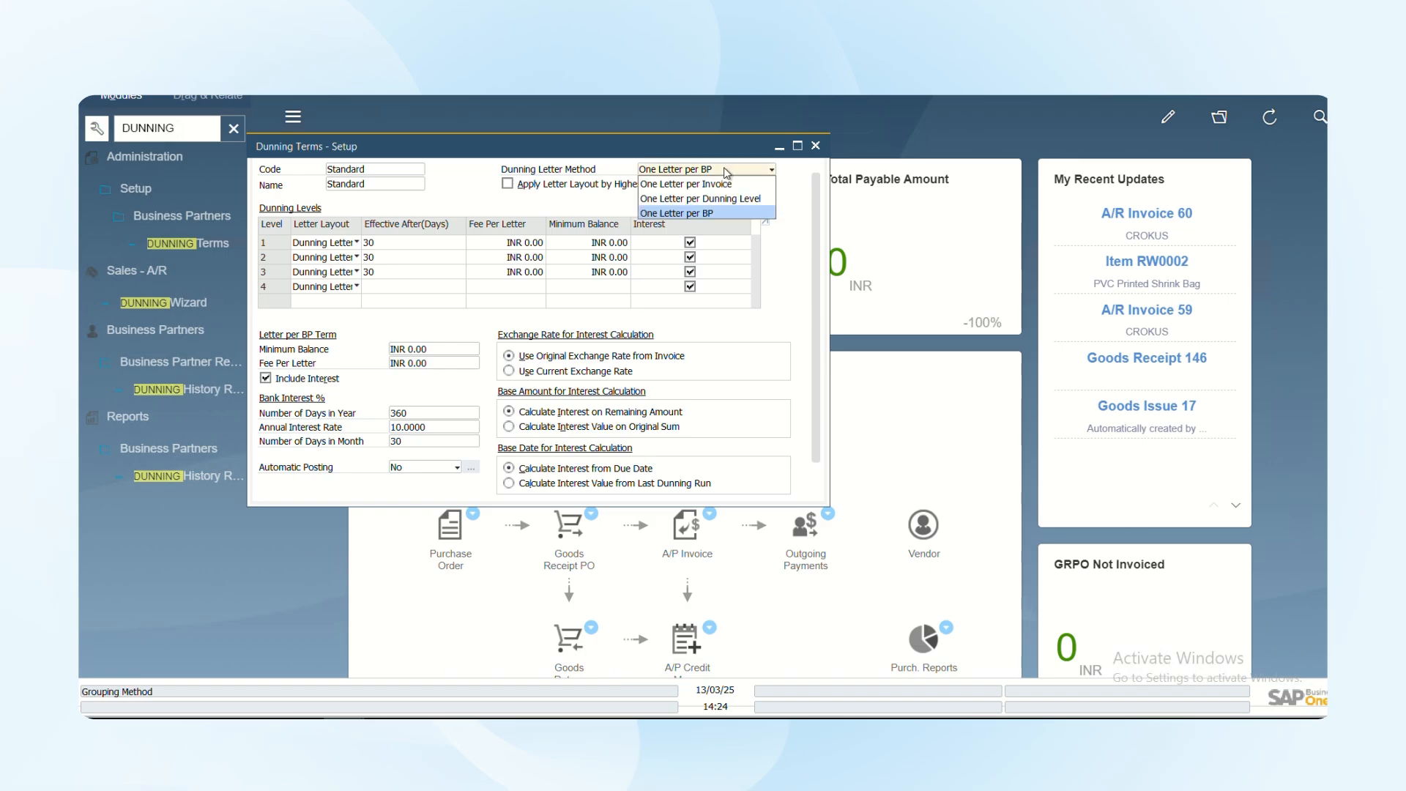
click(677, 213)
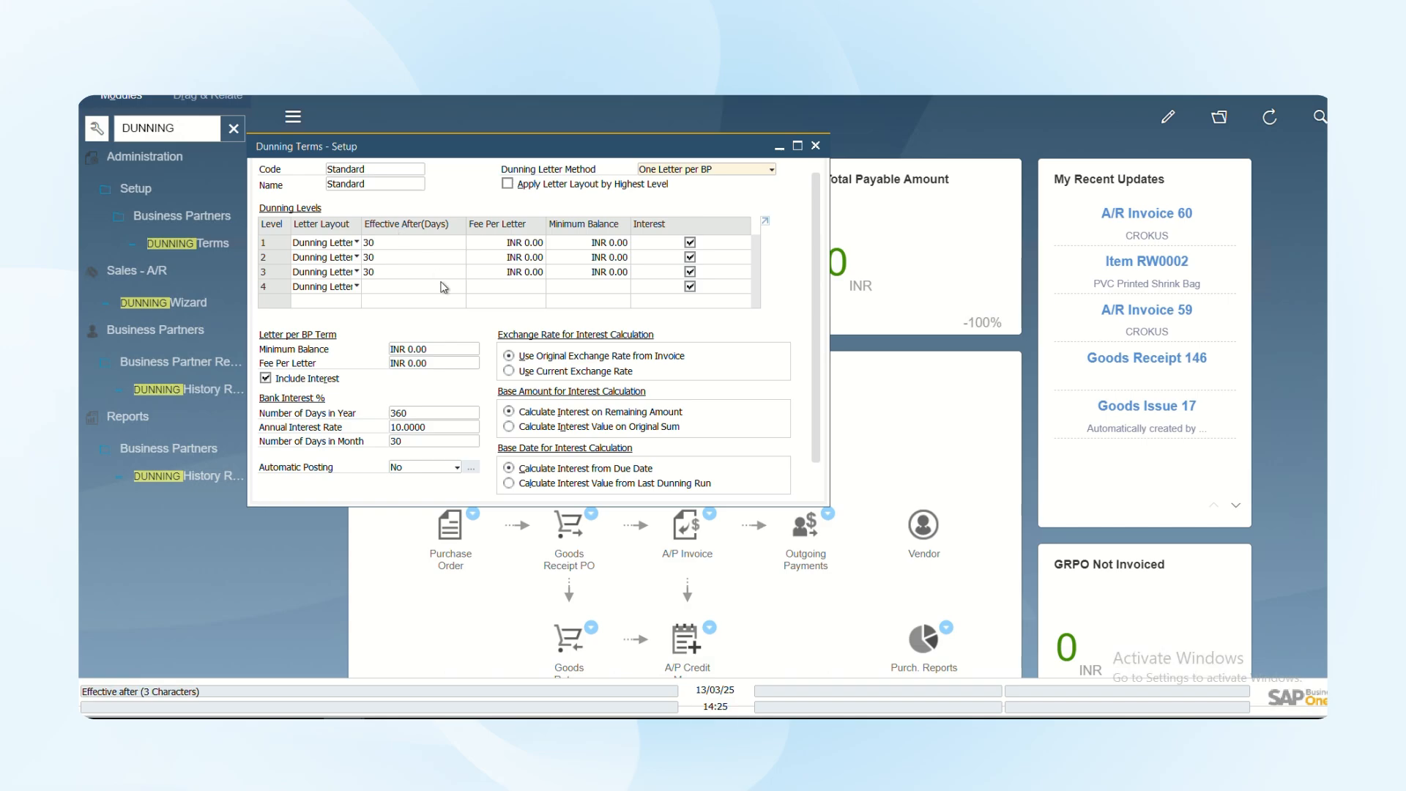
key(Escape)
Step: Look up GENERAL in the menus and open General Settings
double_click(183, 128)
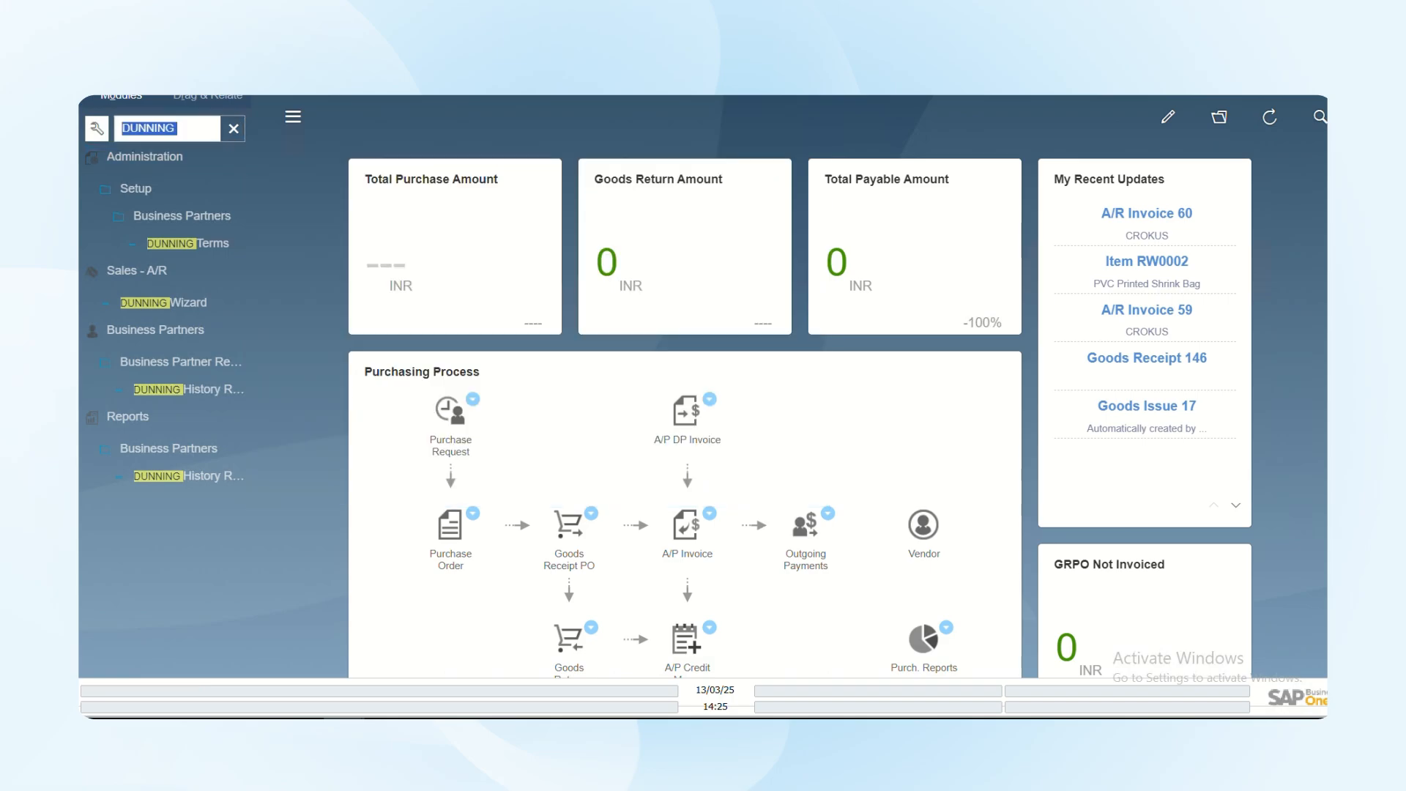
text(GENERAL)
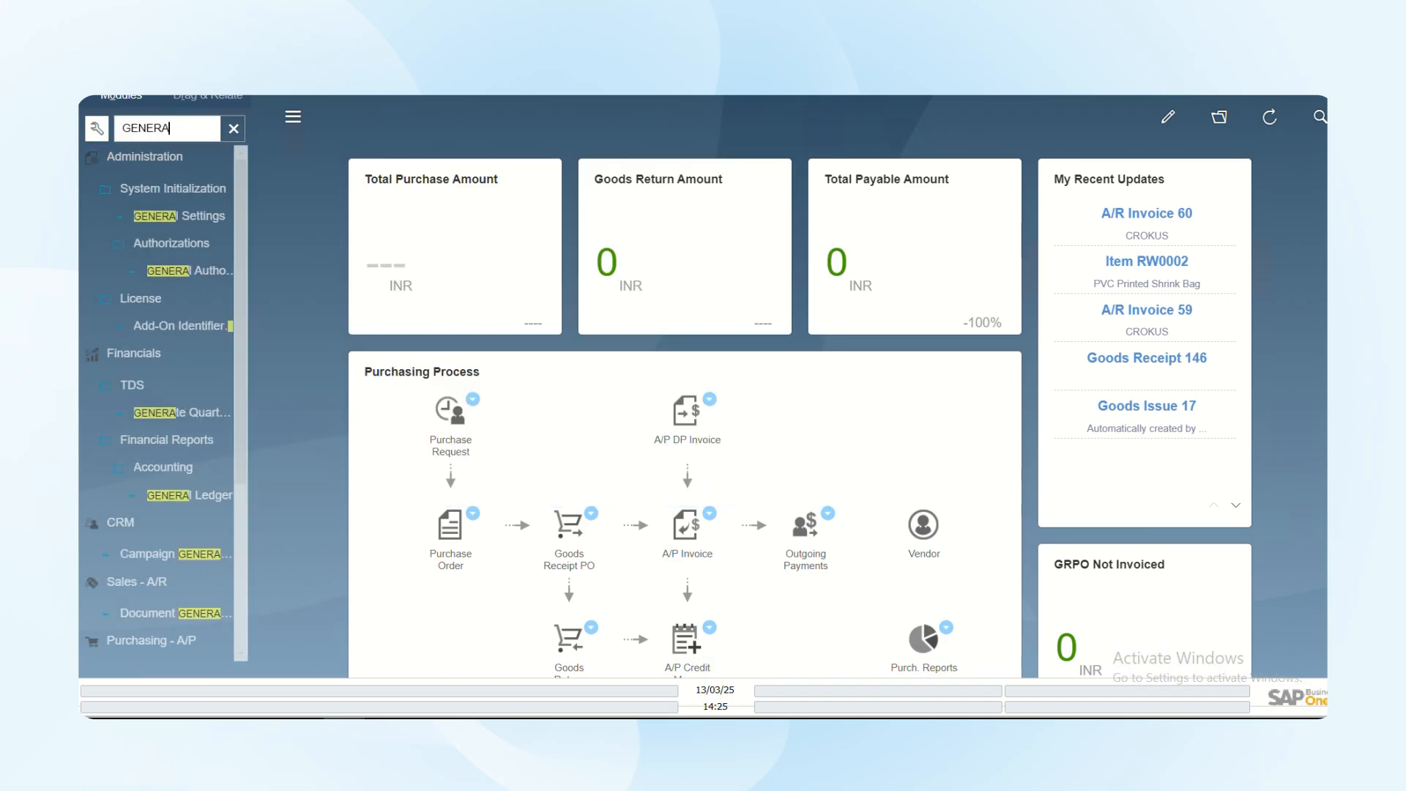
click(170, 214)
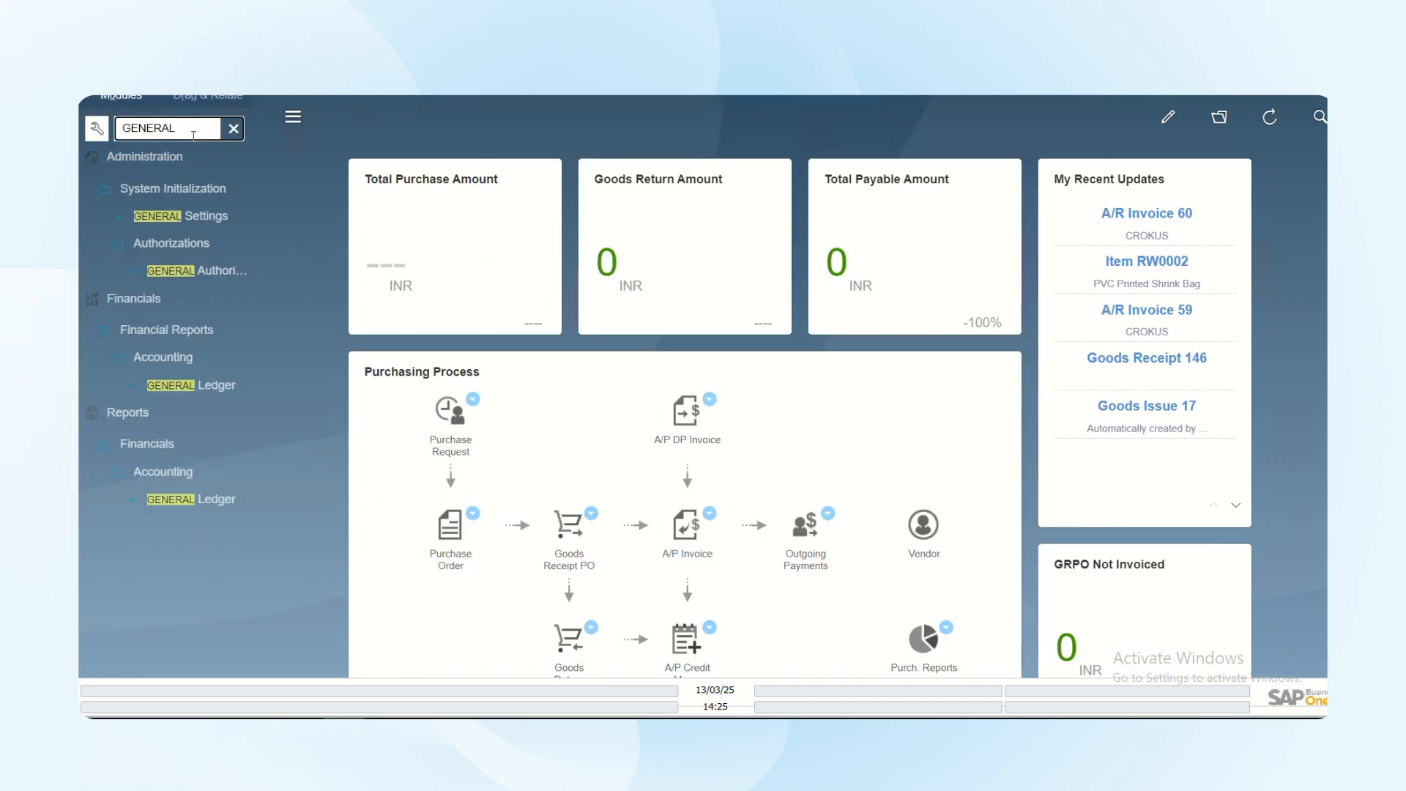
Step: Look up BUSINESS PART in the menus and open Business Partner Master Data at the payment terms with the dunning term
double_click(191, 131)
key(BackSpace)
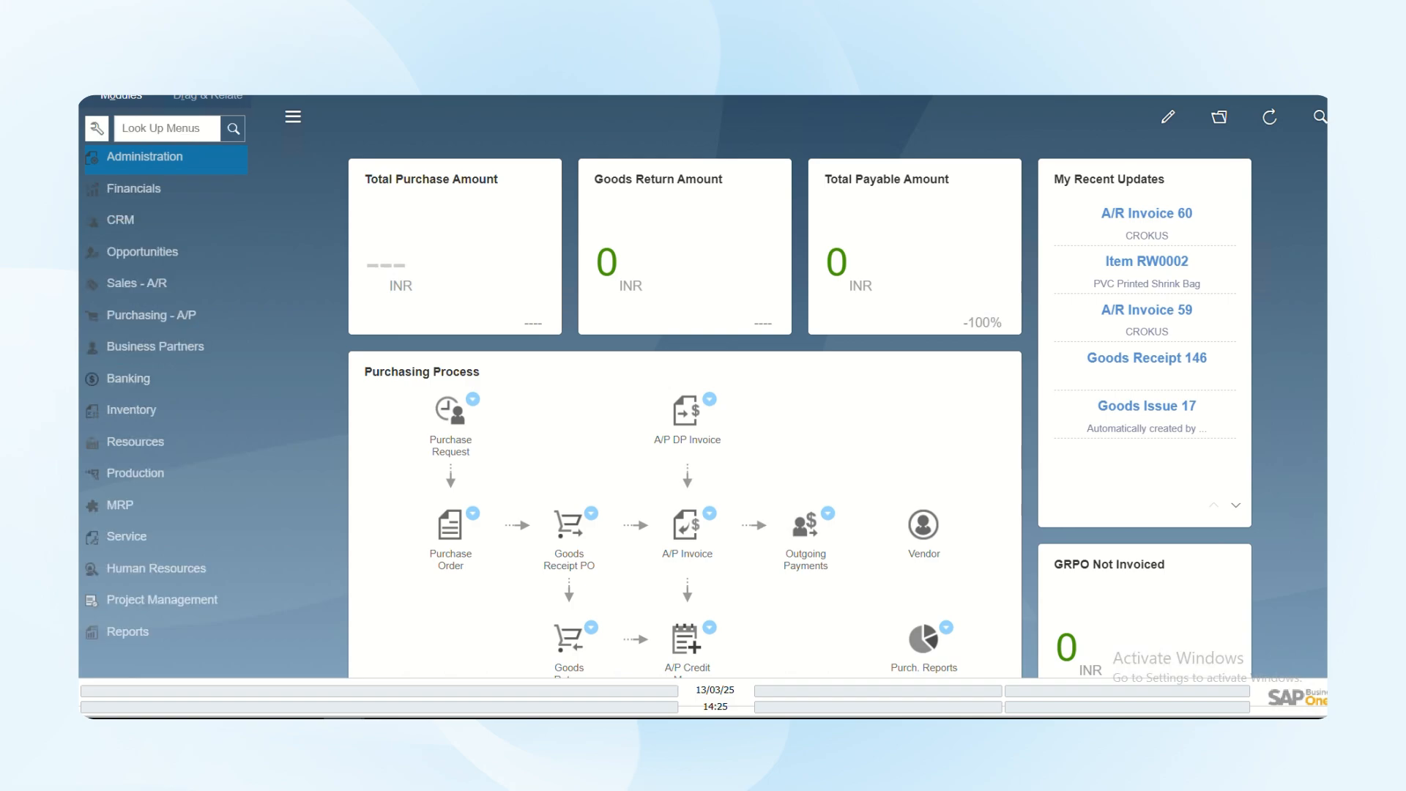
text(BUSINESS PA)
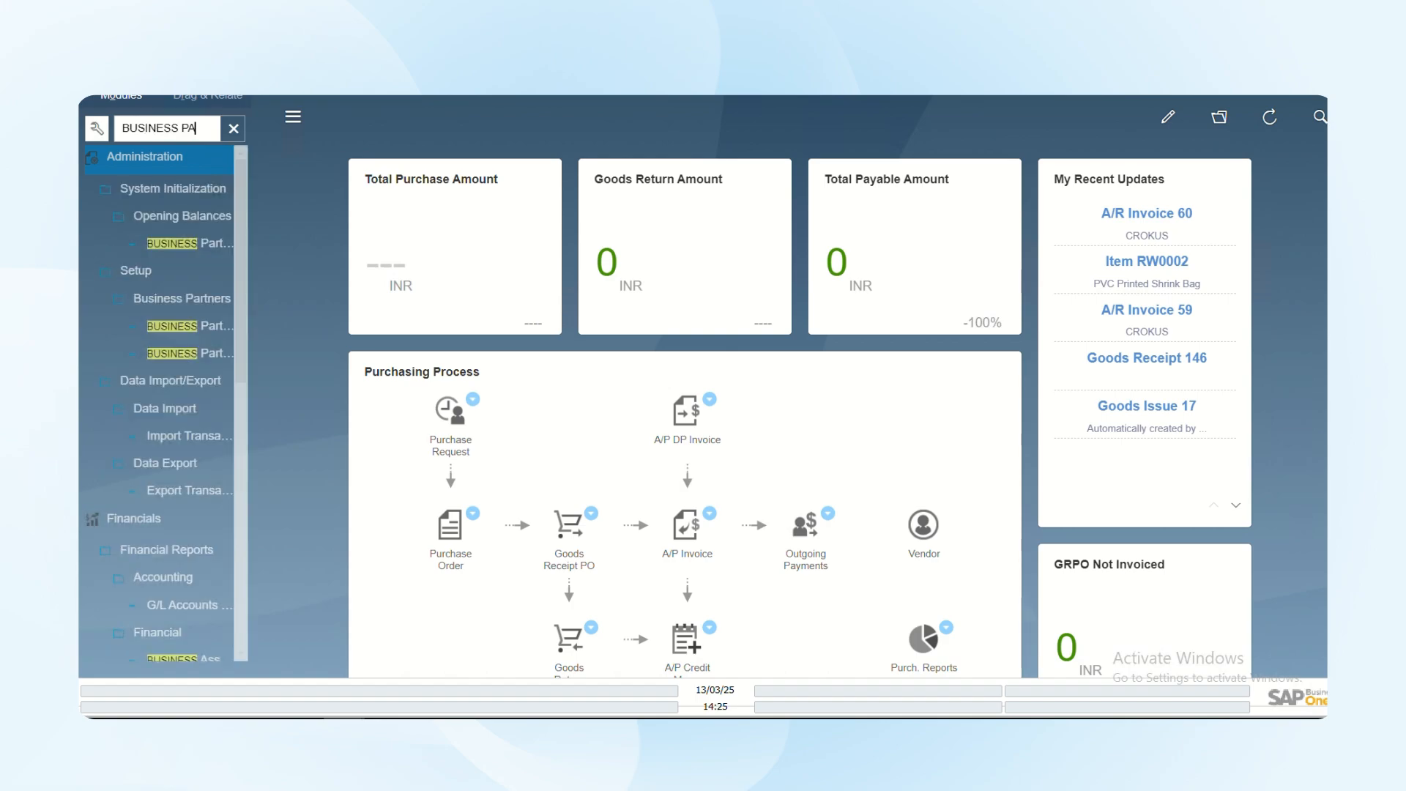
text(RT)
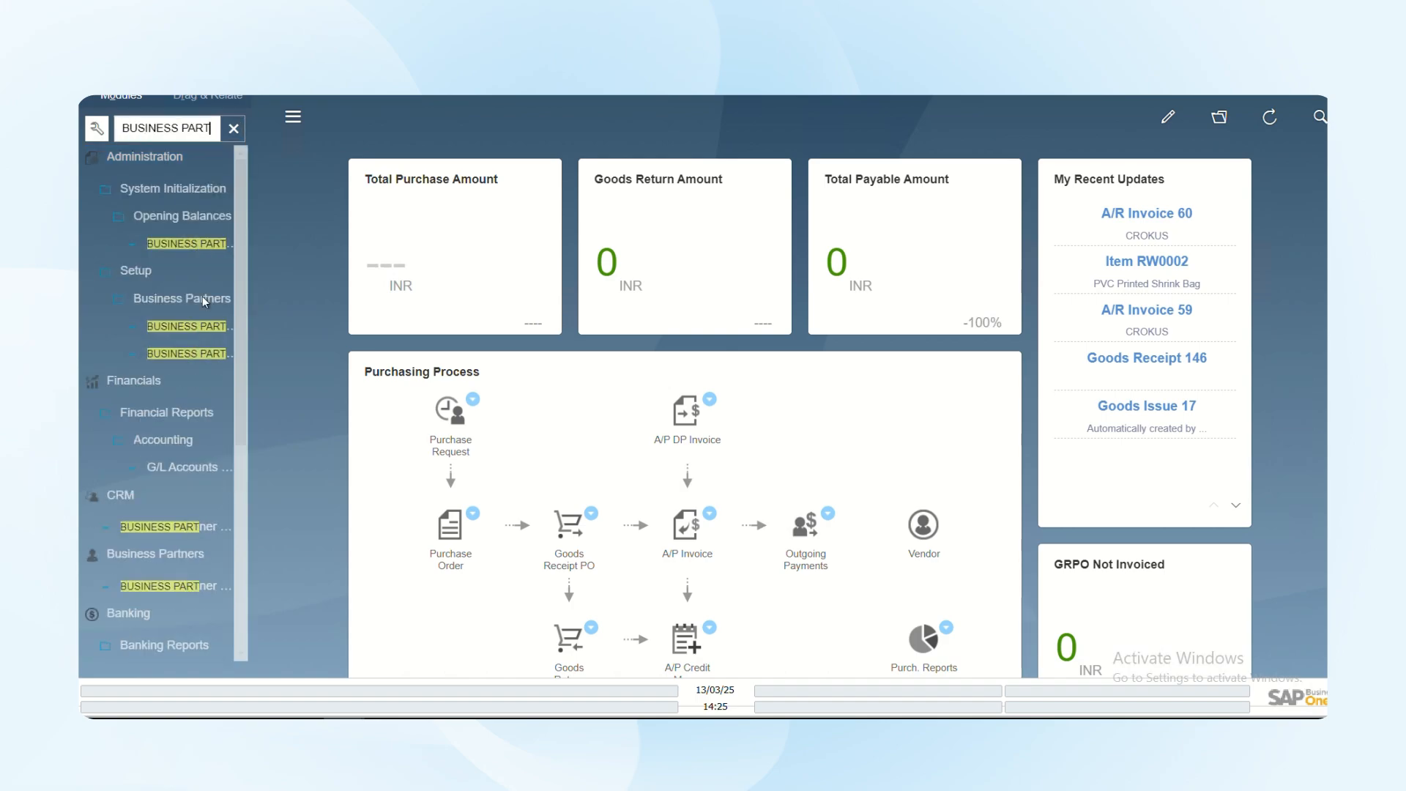
click(199, 361)
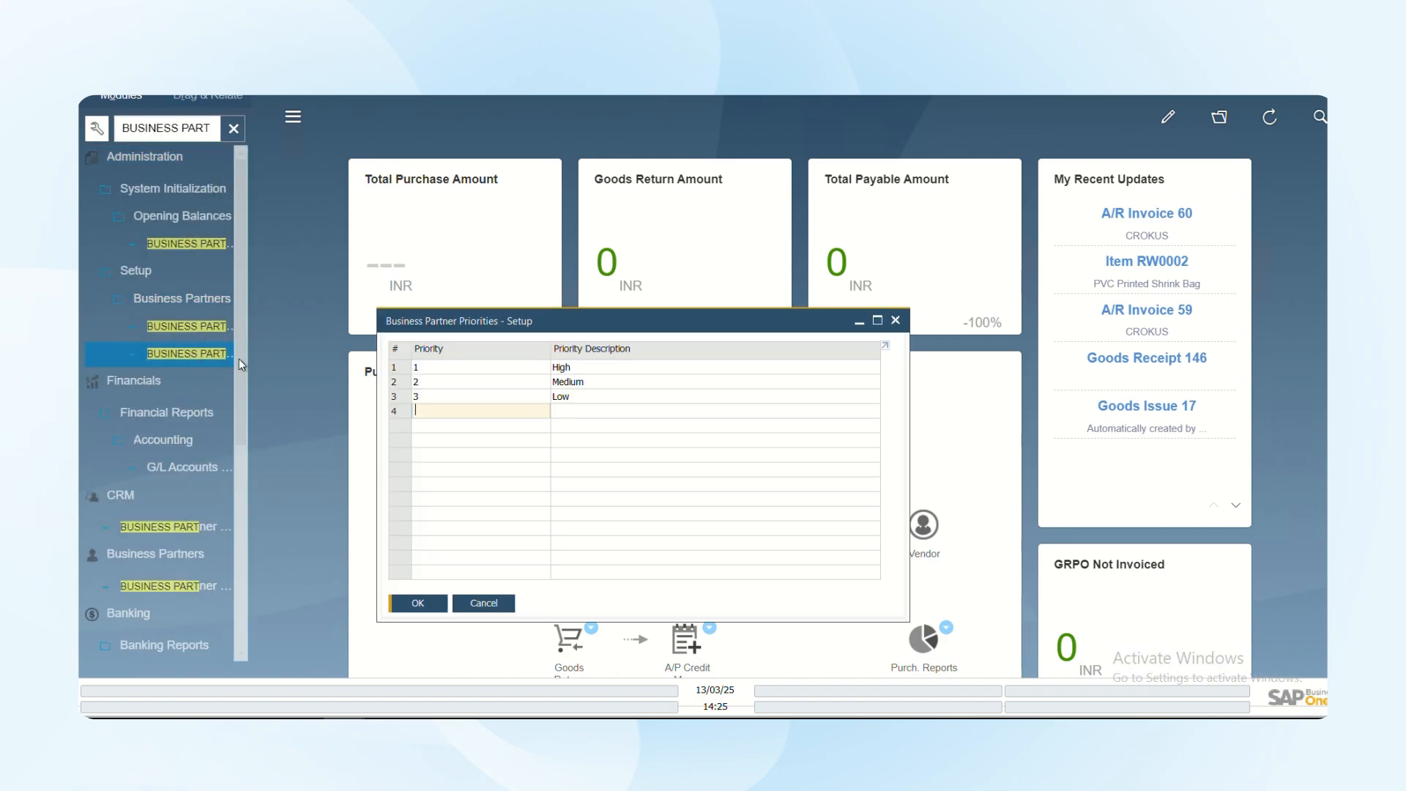
key(Escape)
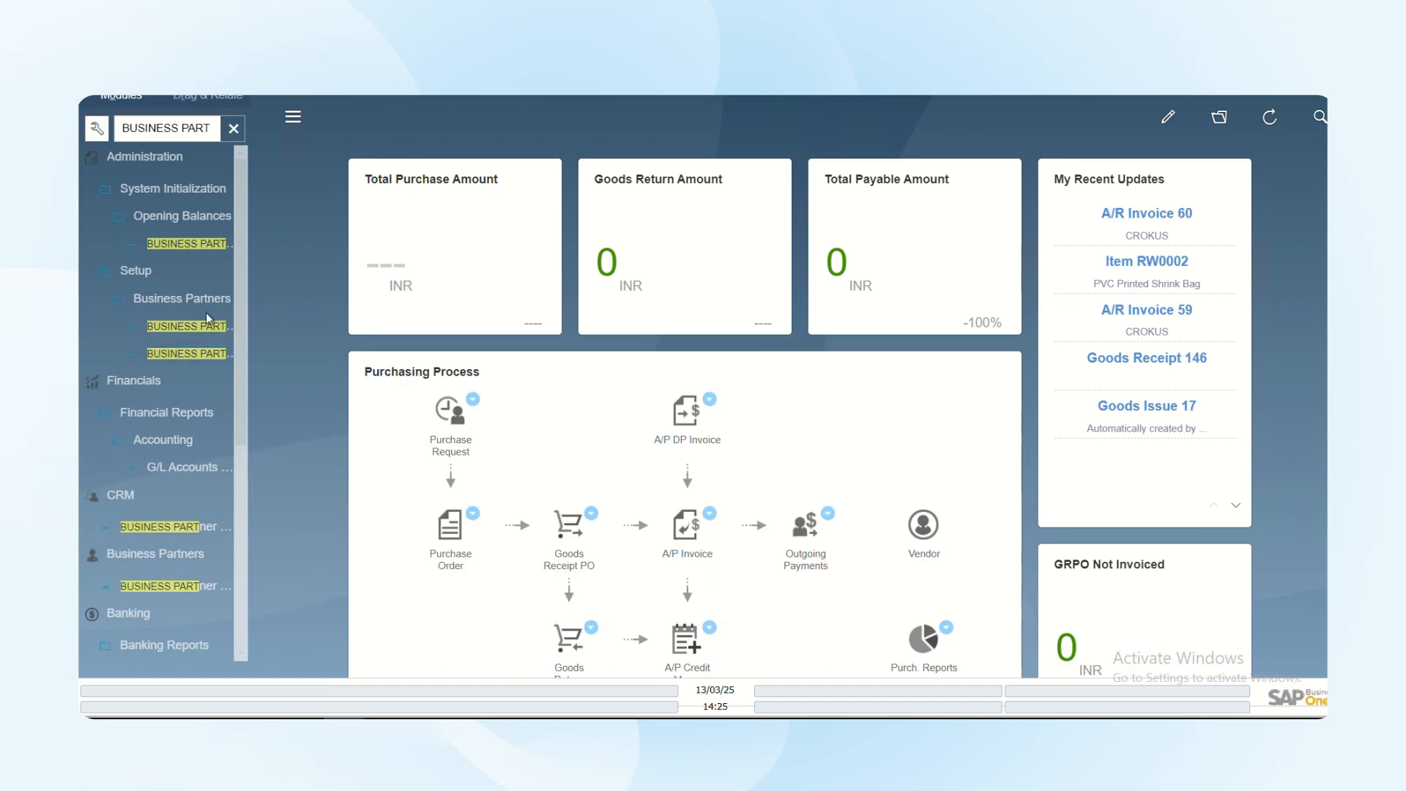
click(162, 586)
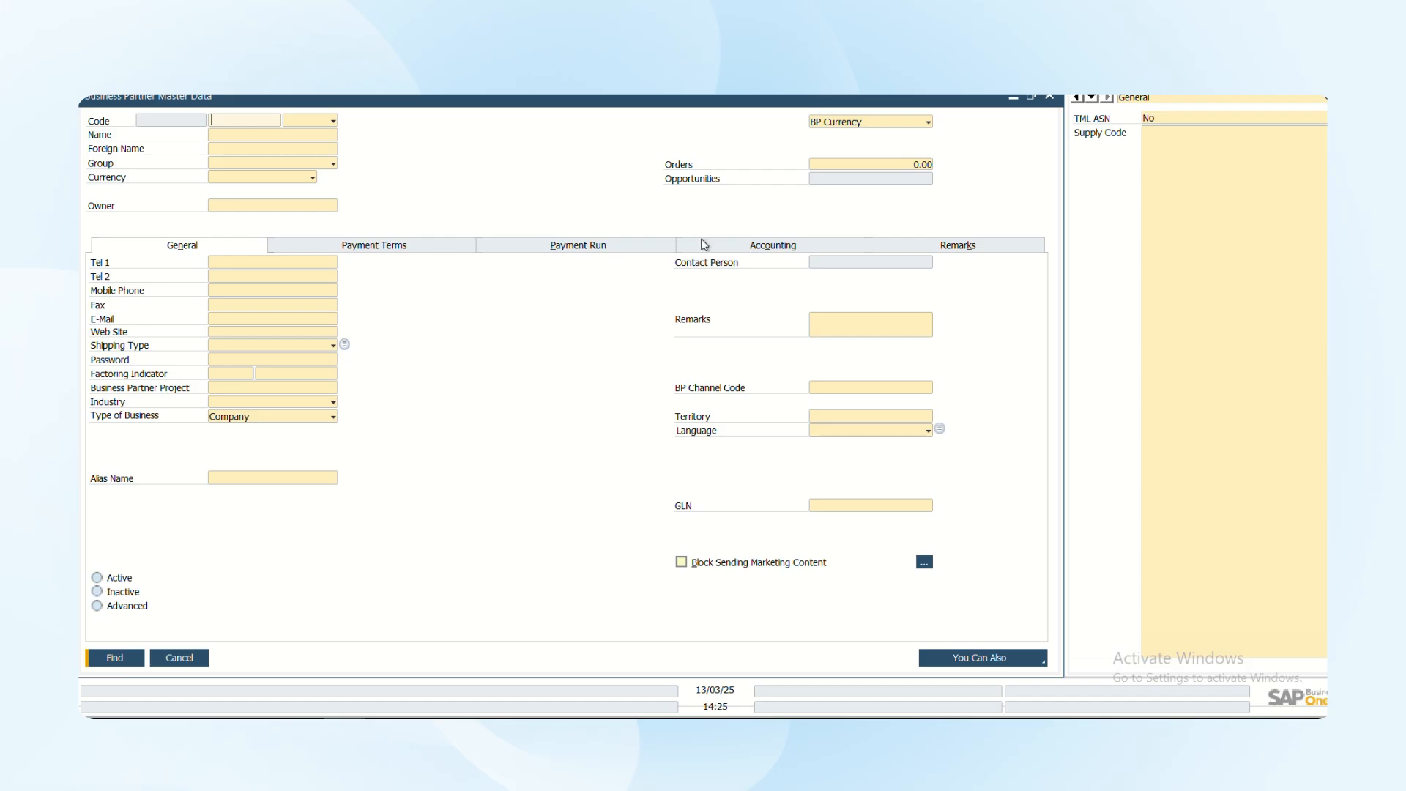
click(410, 253)
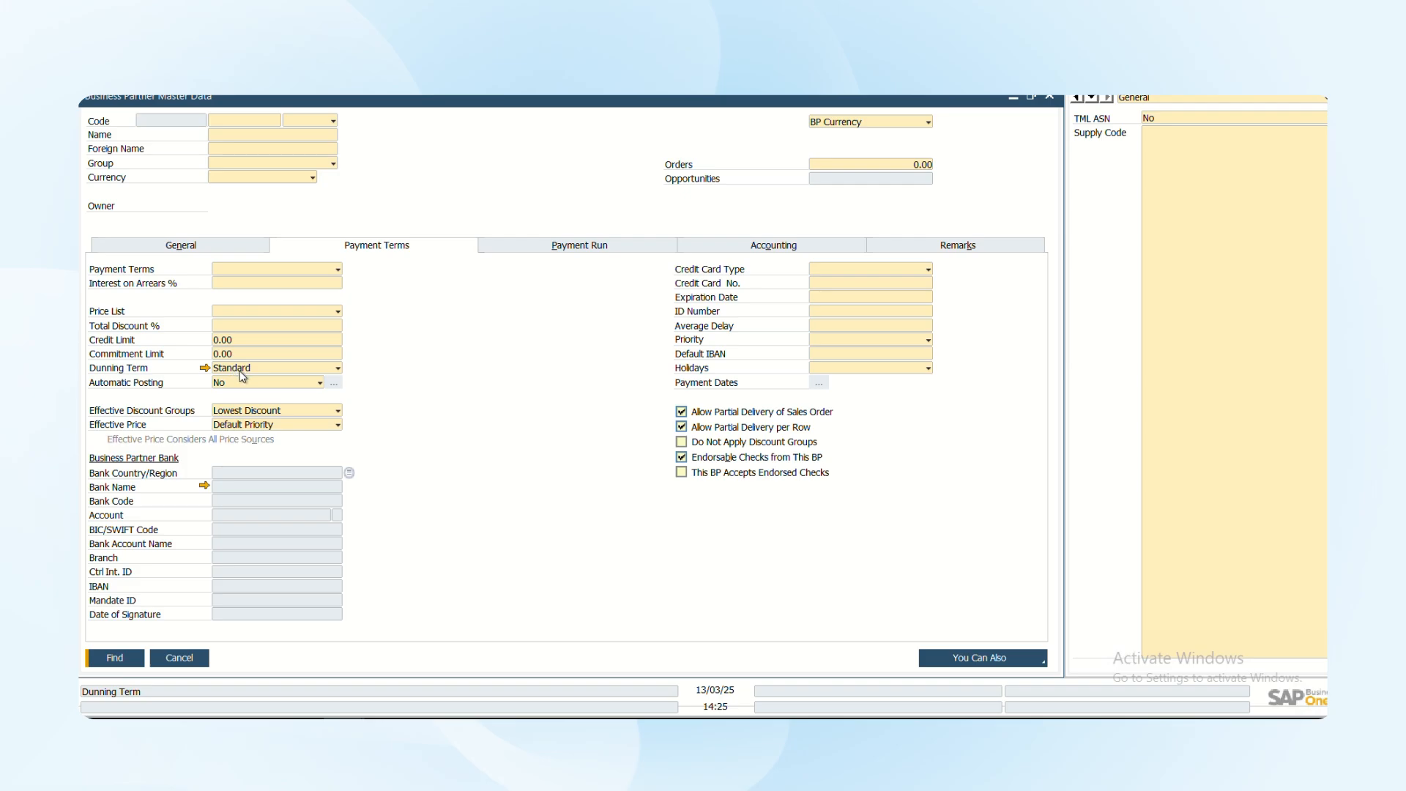
click(239, 370)
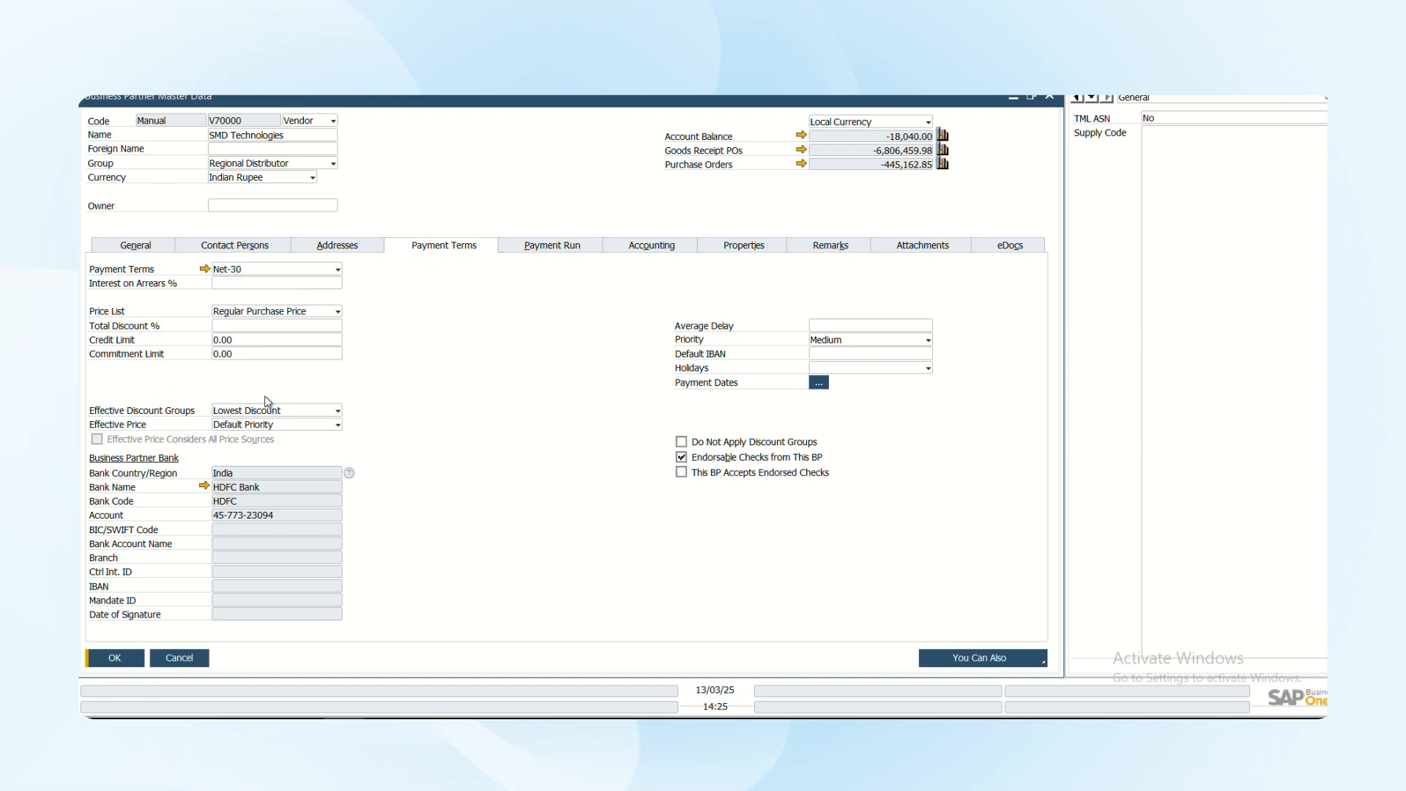
Step: Search for business partners of type Customer and open the Maxi-Teq record
key(ctrl+f)
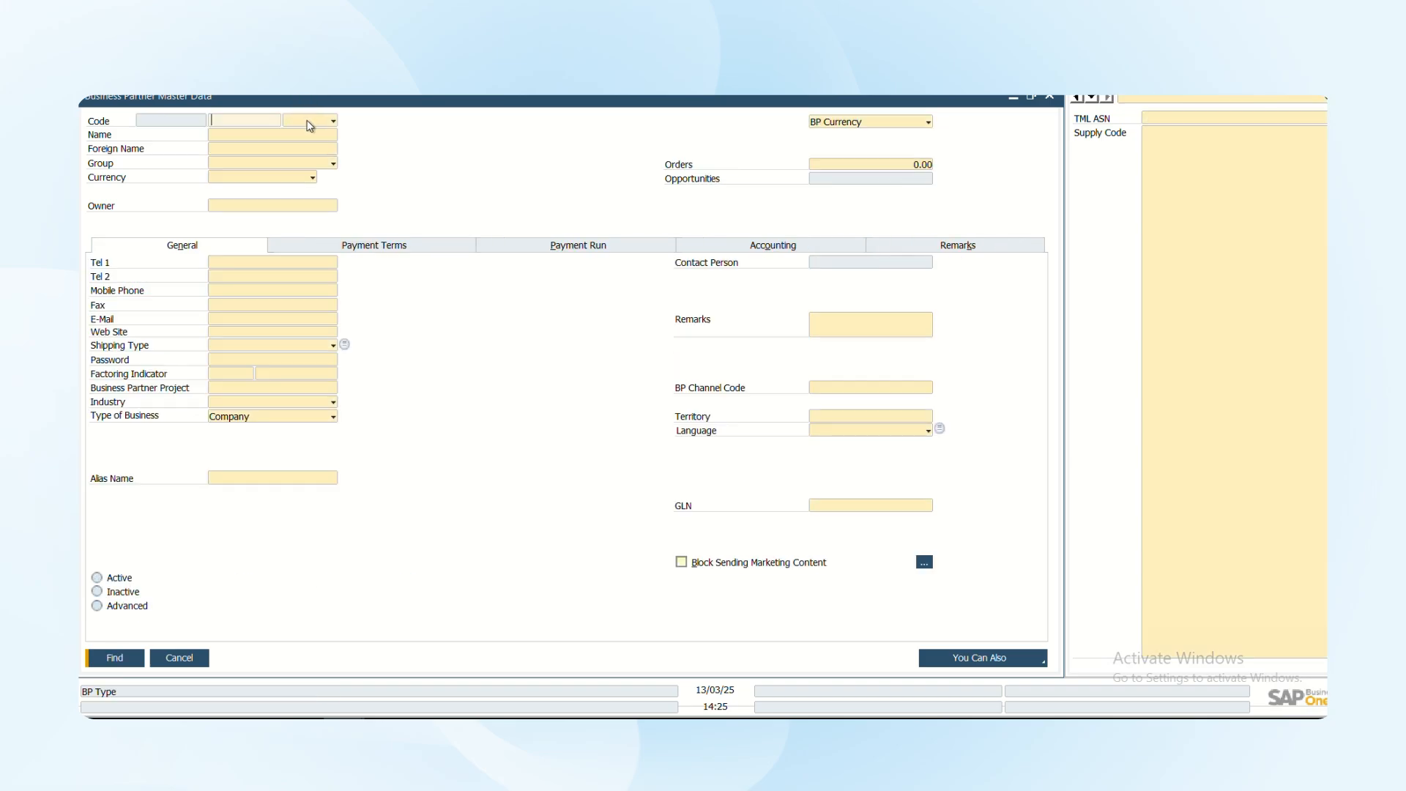
click(309, 124)
click(304, 136)
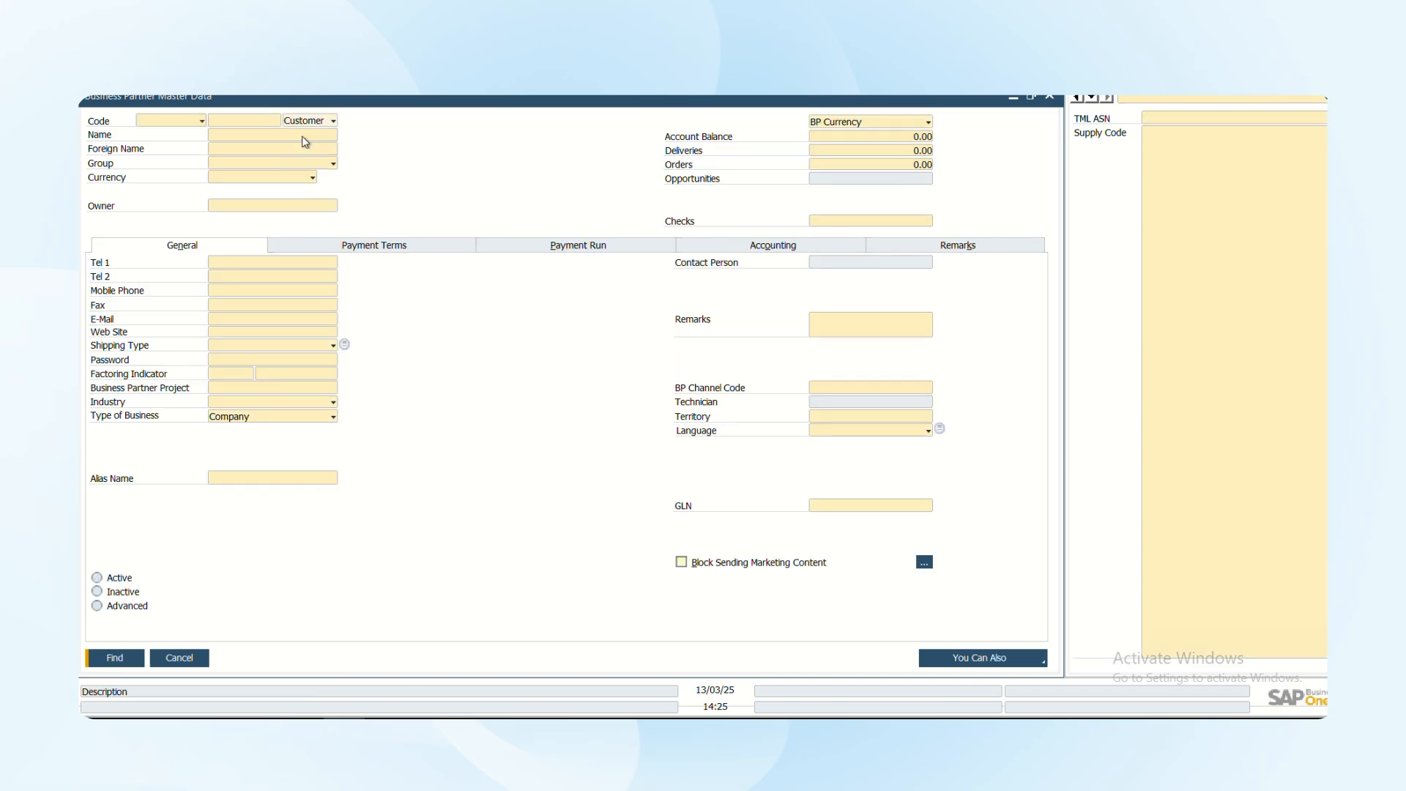
key(Return)
key(Down)
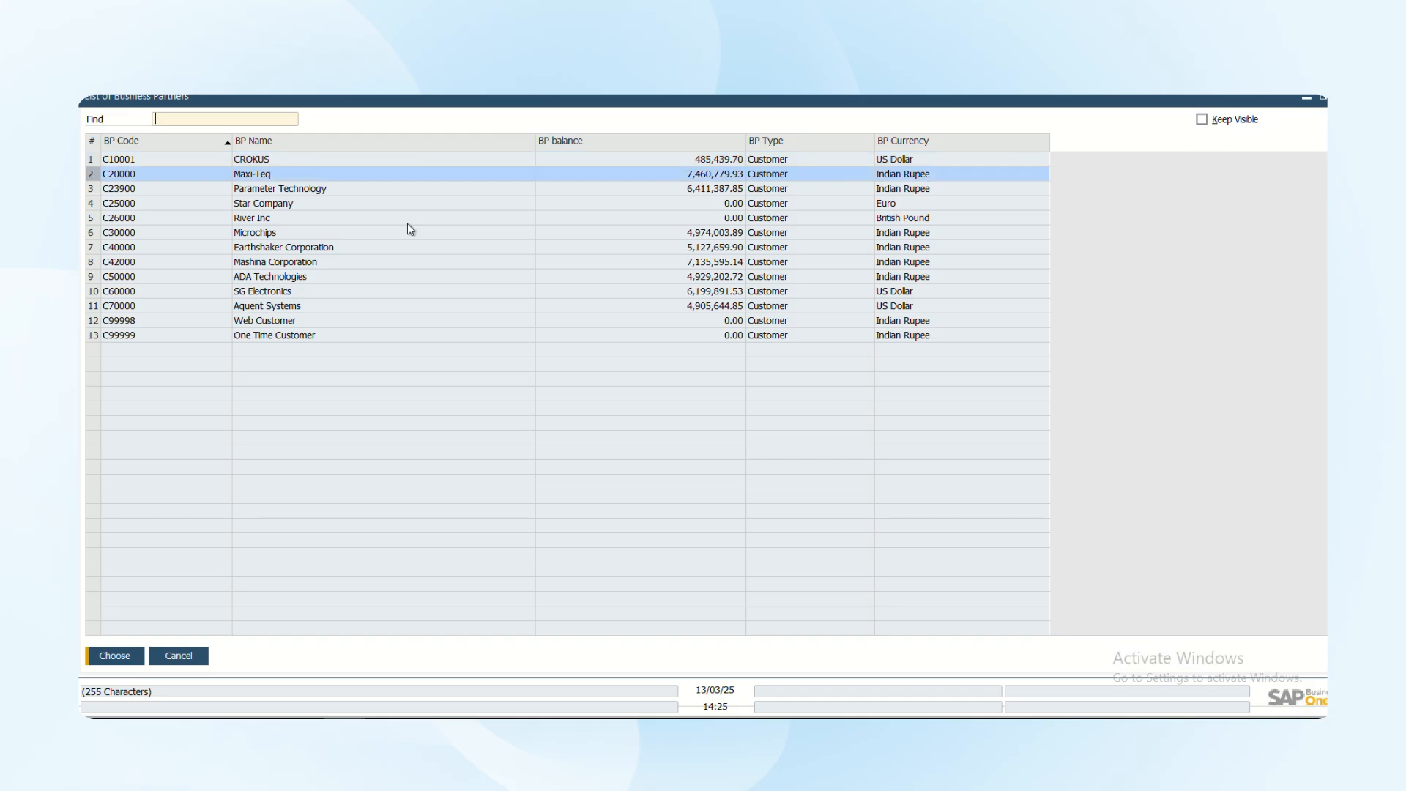
key(Return)
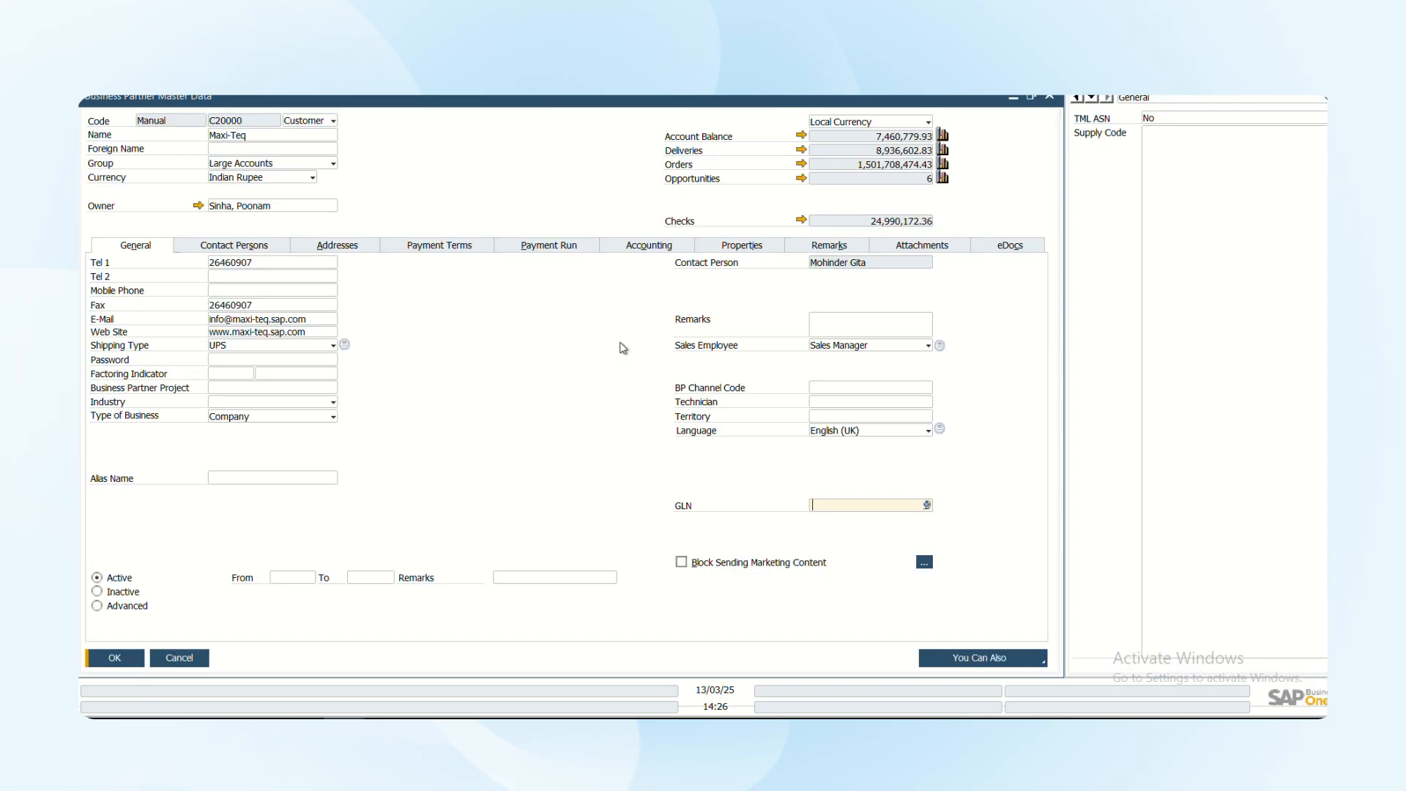
Step: Examine Maxi-Teq's payment terms with its dunning term, plus the general, payment run and accounting sections
click(441, 249)
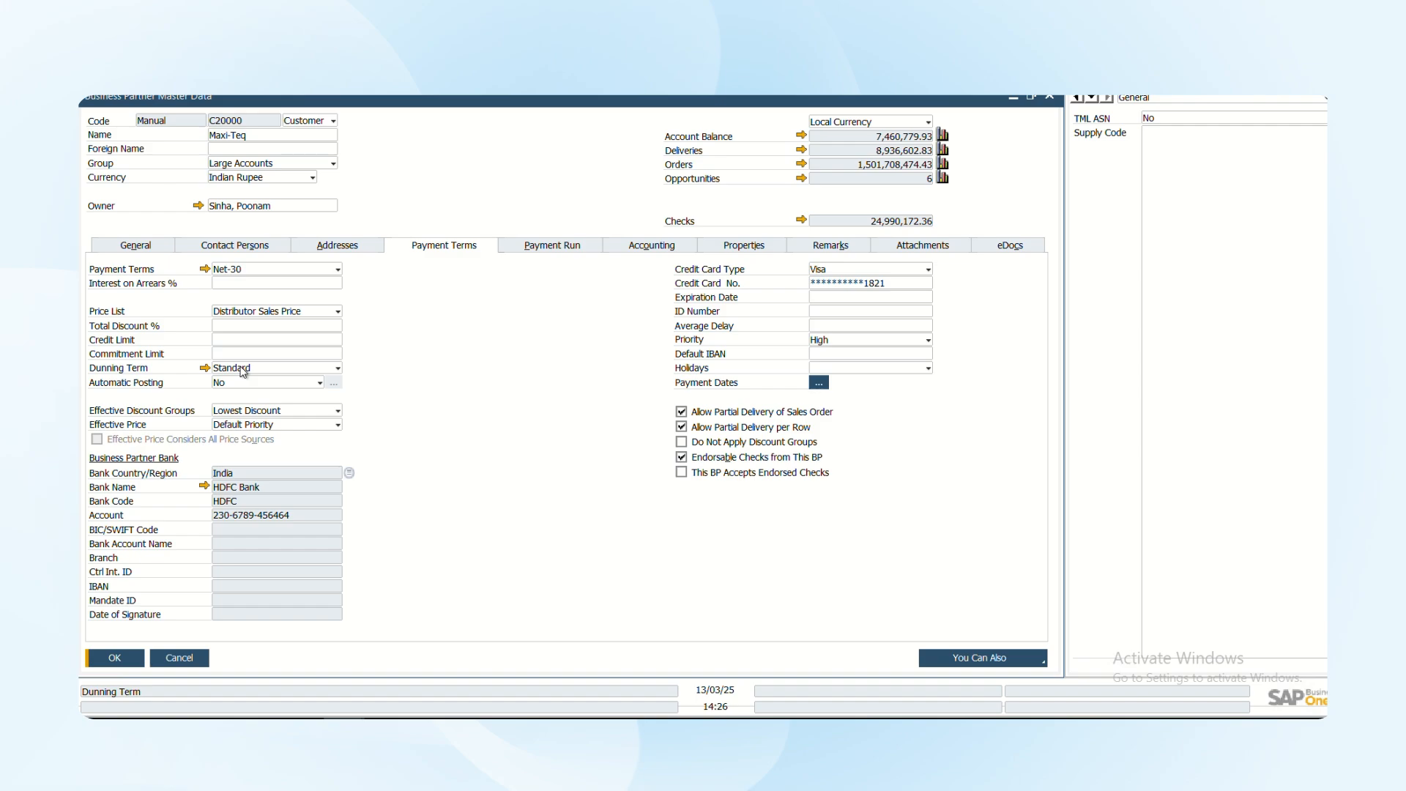
click(340, 245)
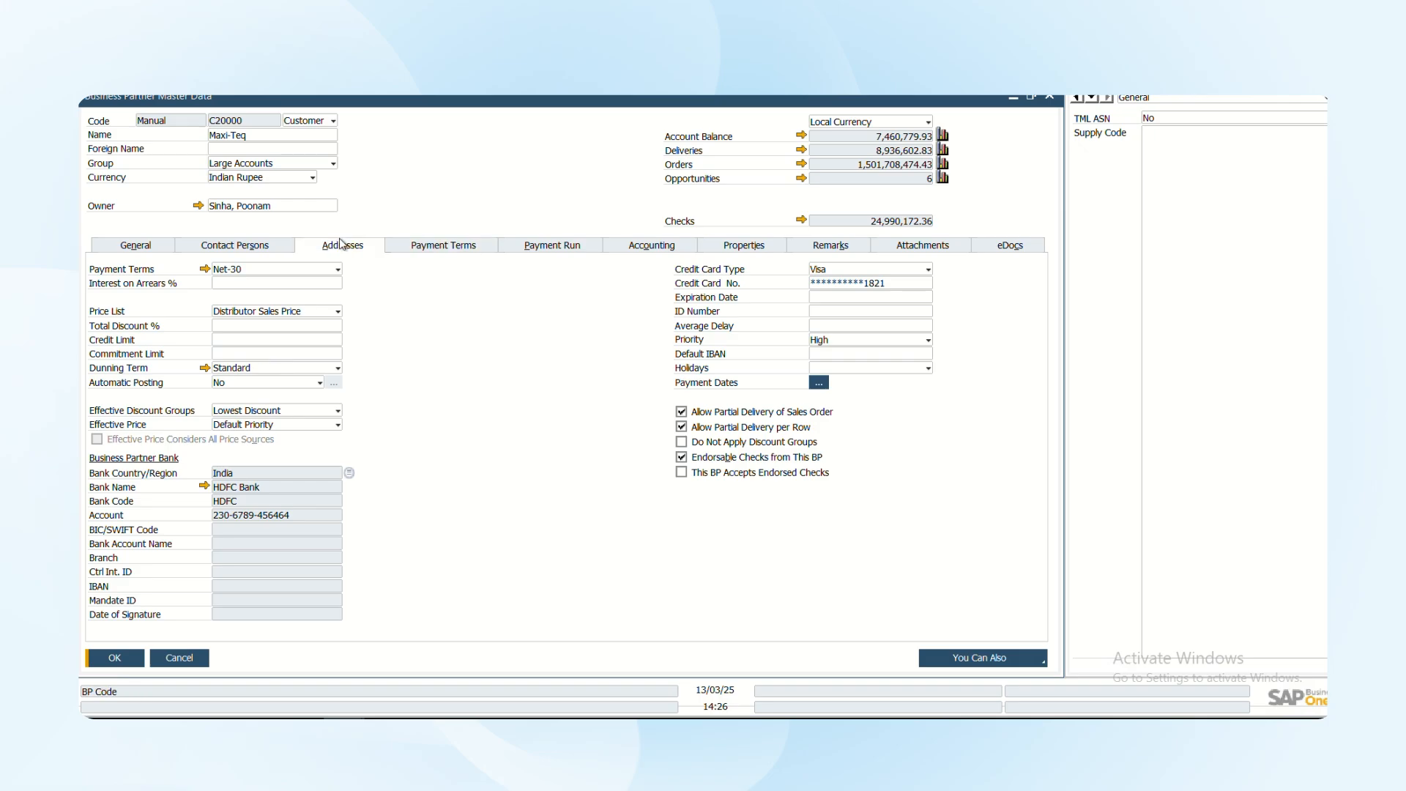
click(134, 247)
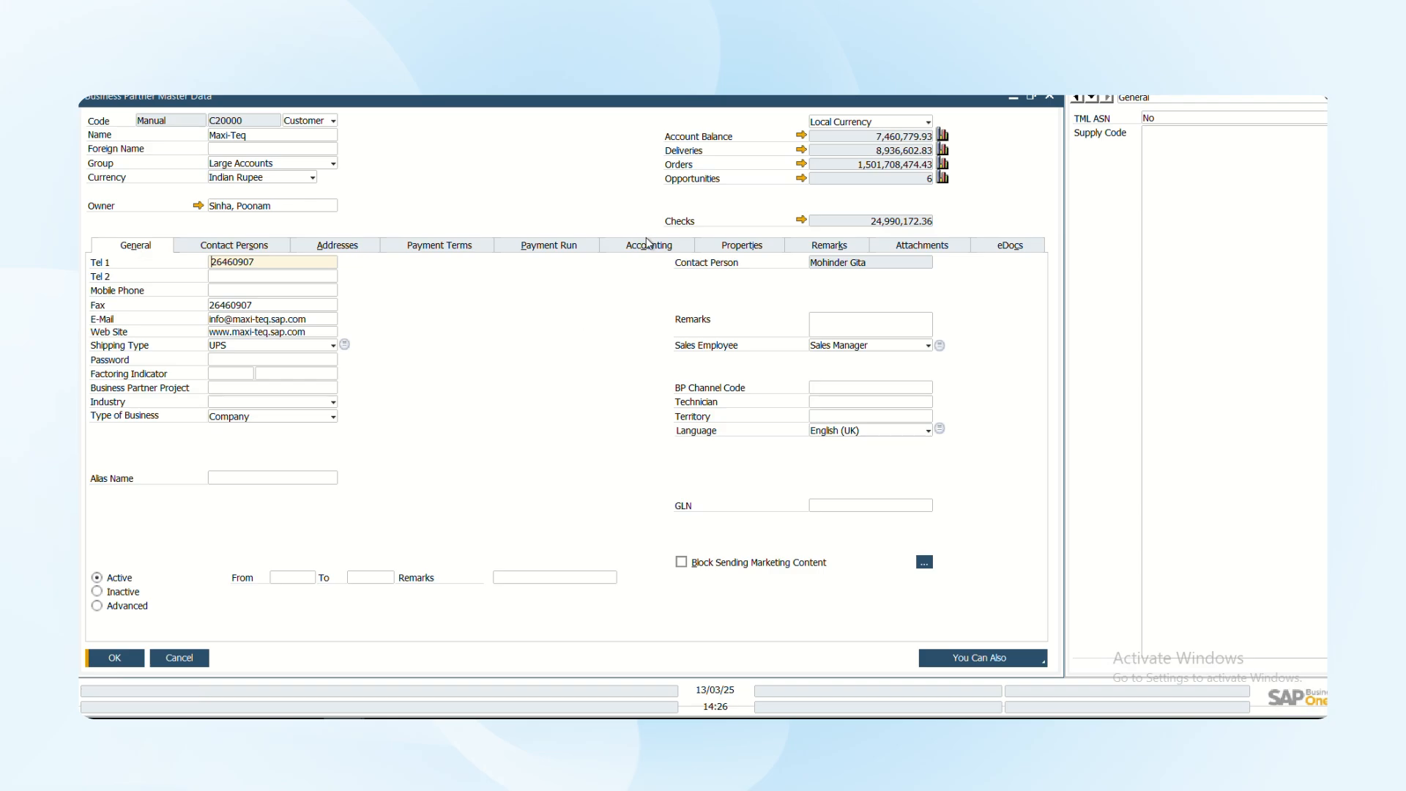
click(568, 252)
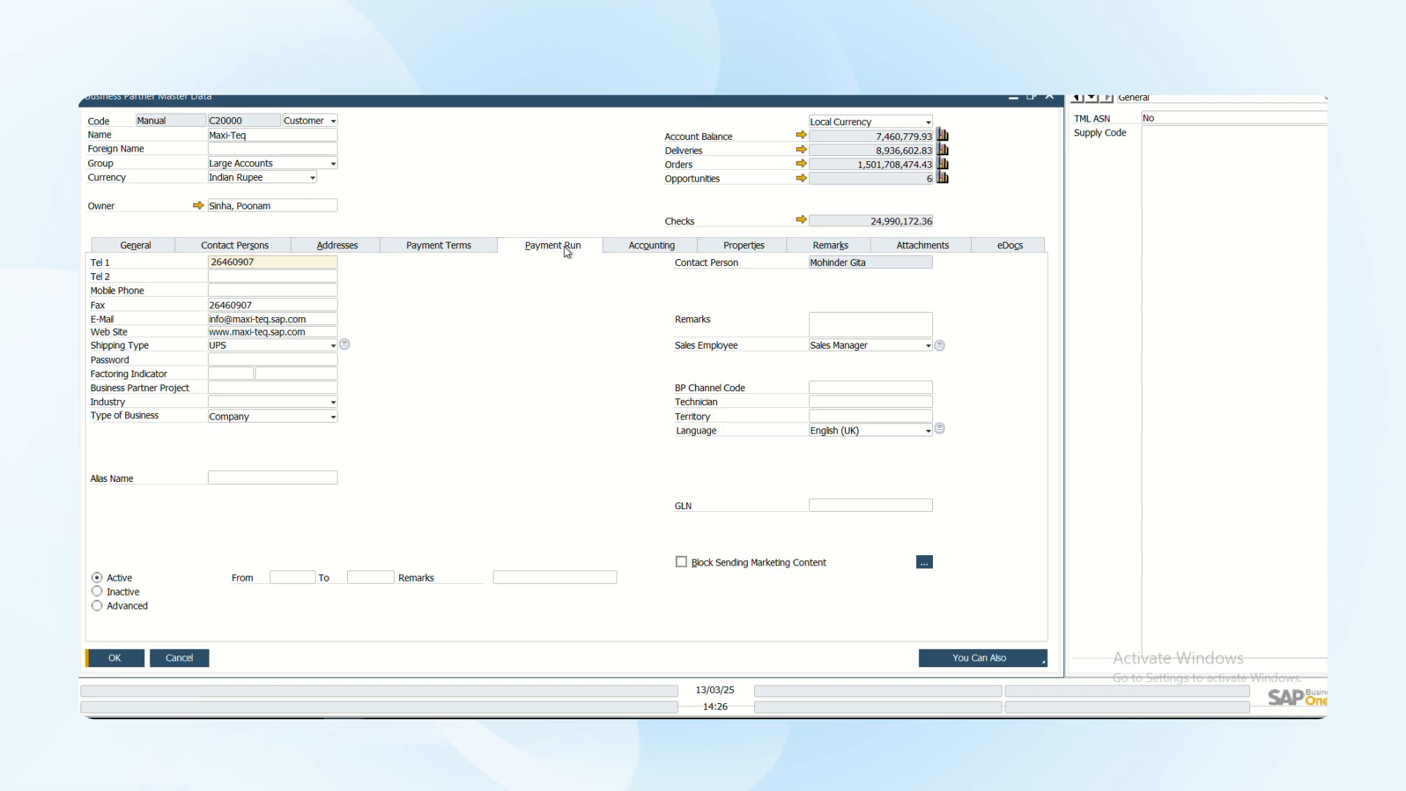
click(641, 253)
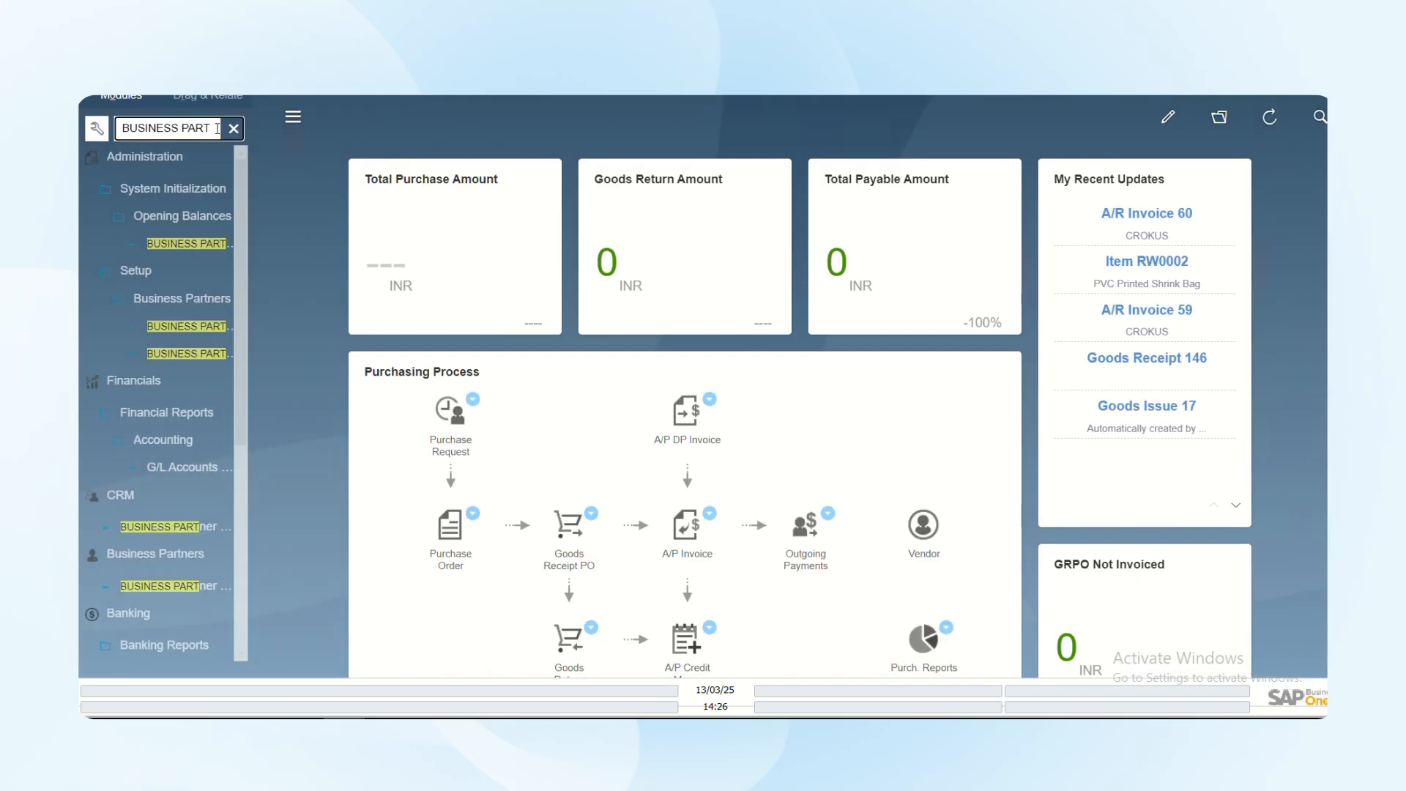
Step: Look up DUNNING W in the menus and open the Dunning Wizard
click(231, 130)
click(129, 129)
text(DUNNING W)
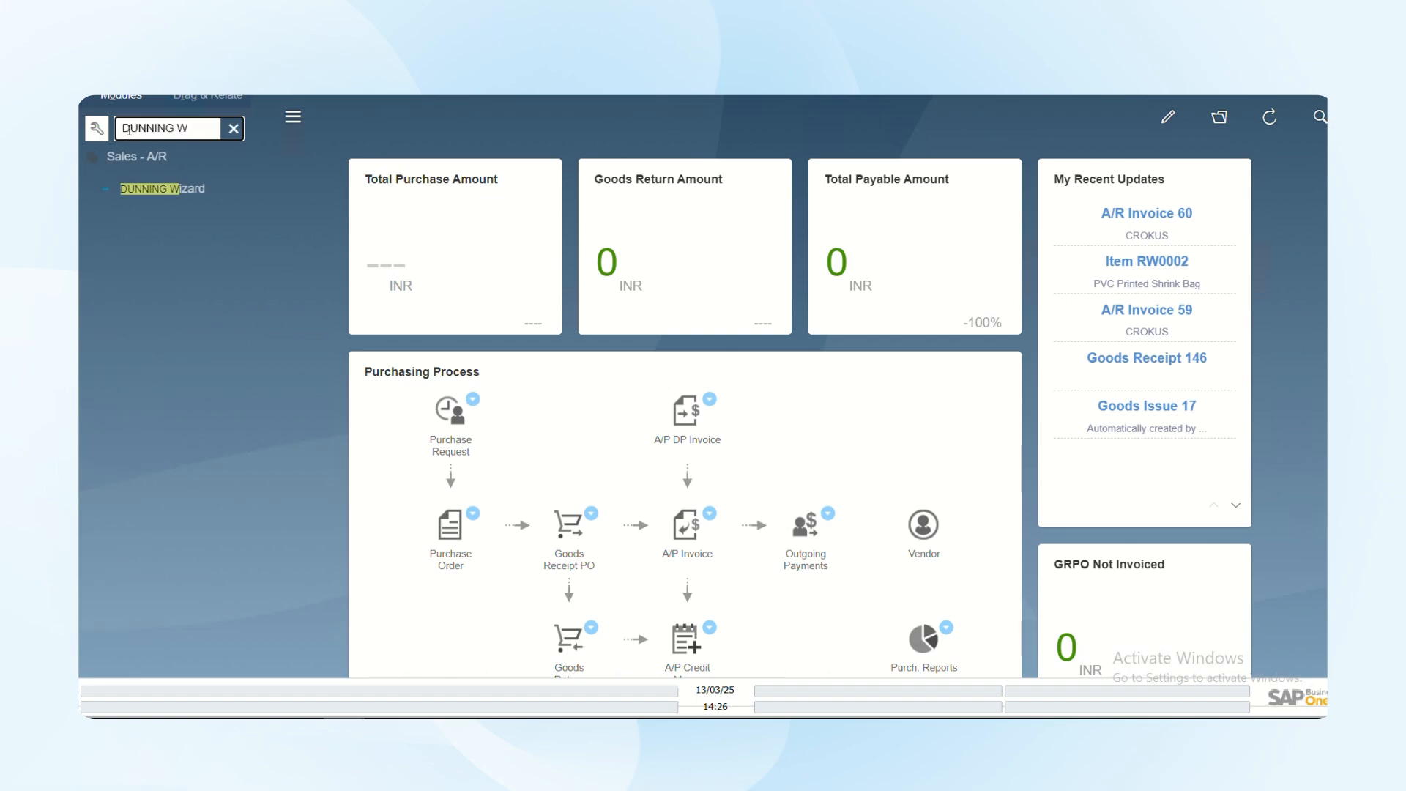
click(151, 160)
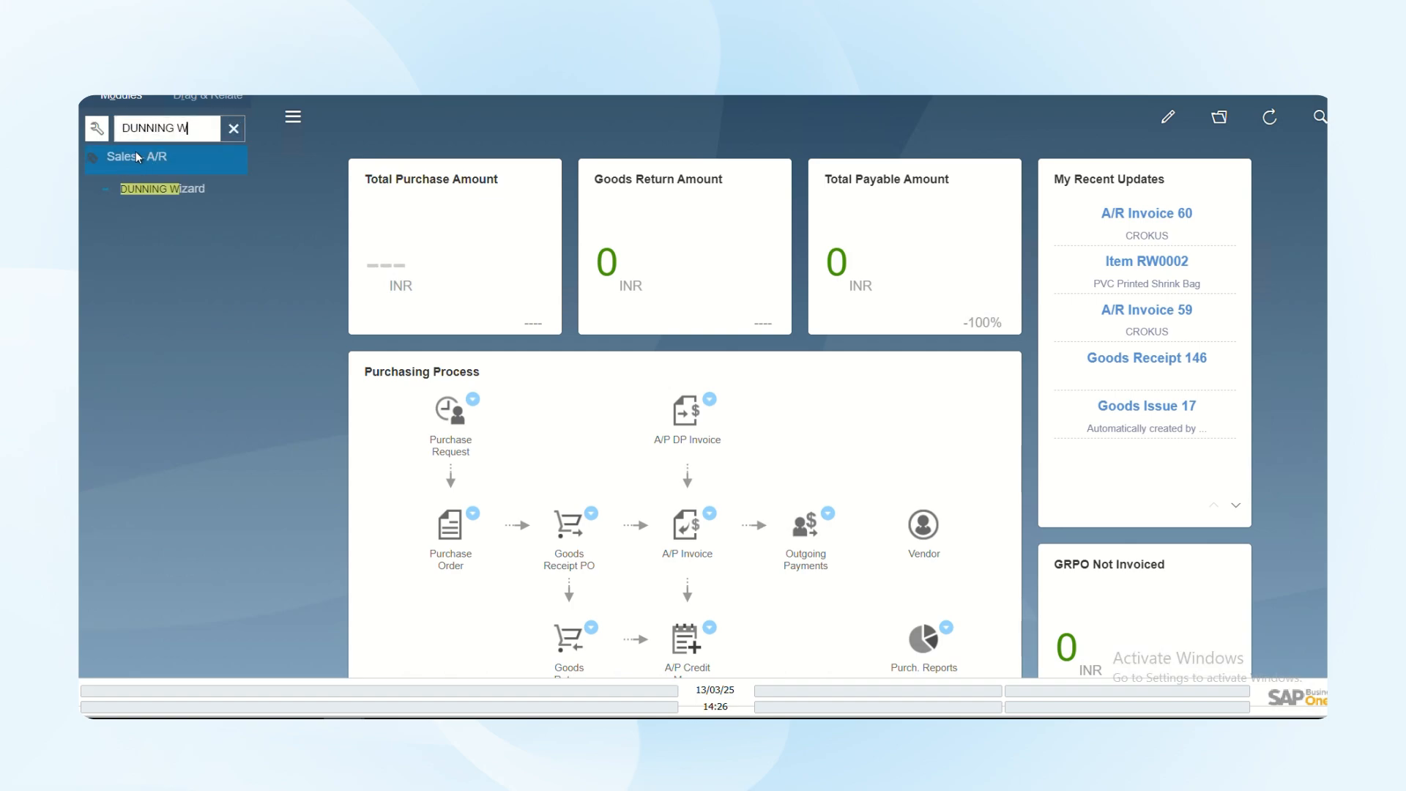
click(162, 188)
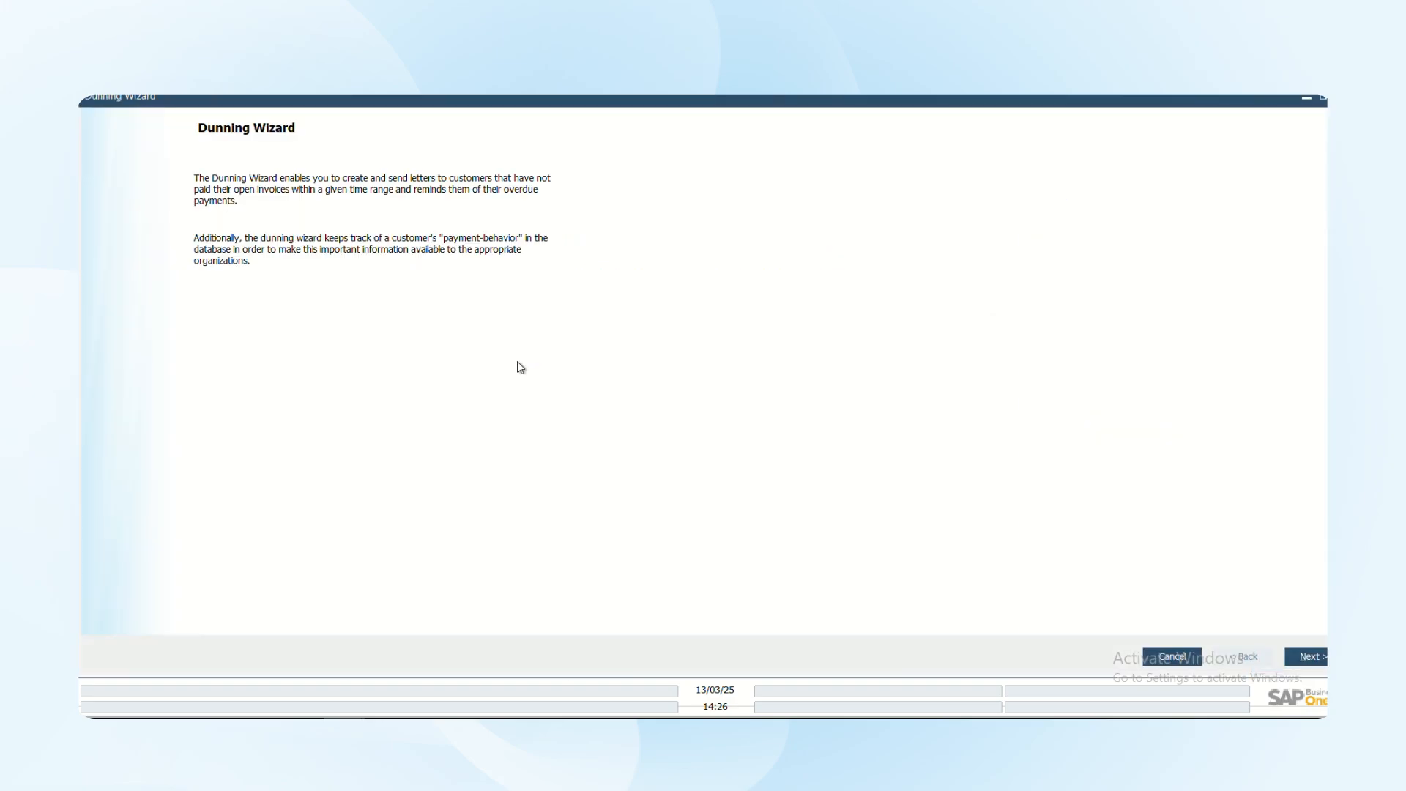
Step: Restore the wizard to a smaller window and start a new dunning run, advancing to the general parameters
click(1322, 97)
click(1014, 563)
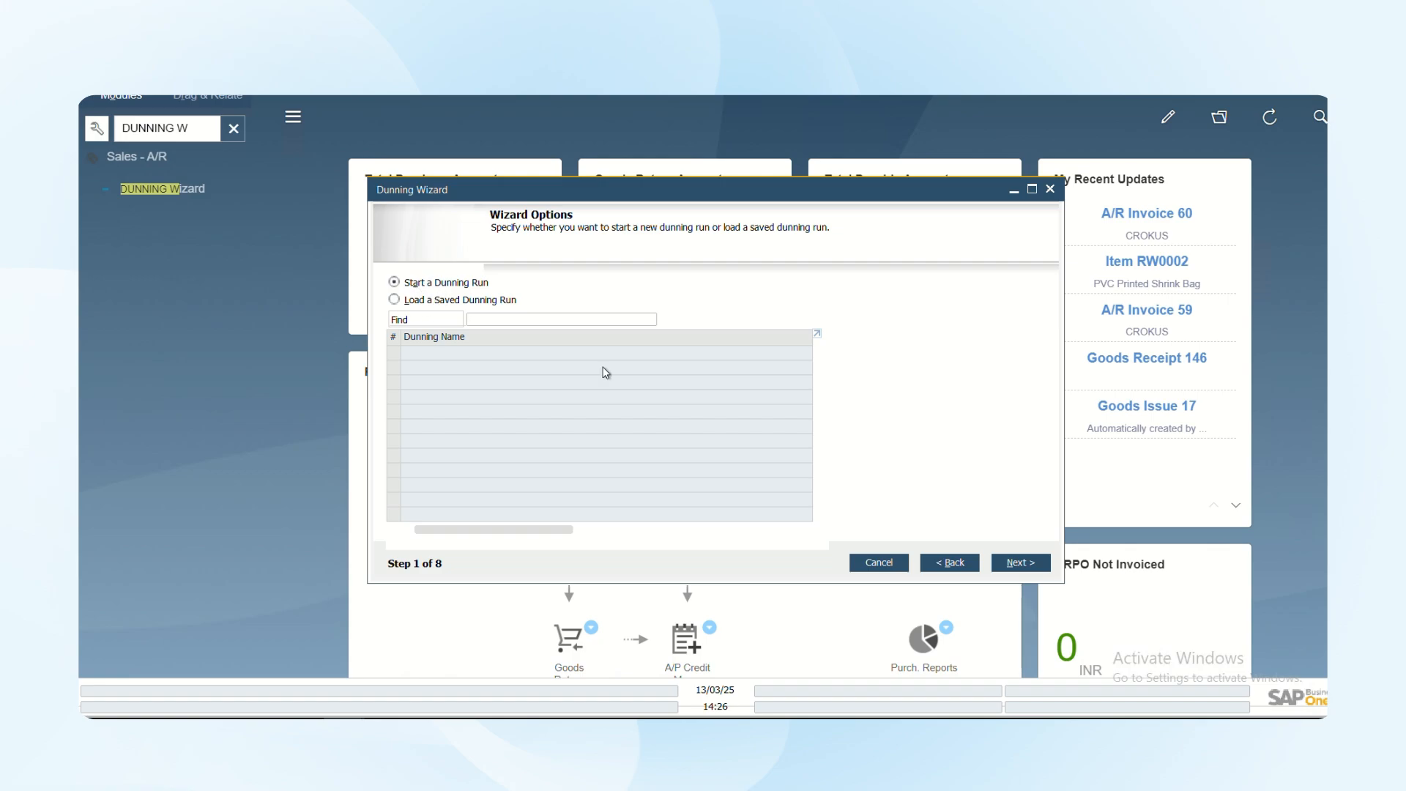
click(1014, 562)
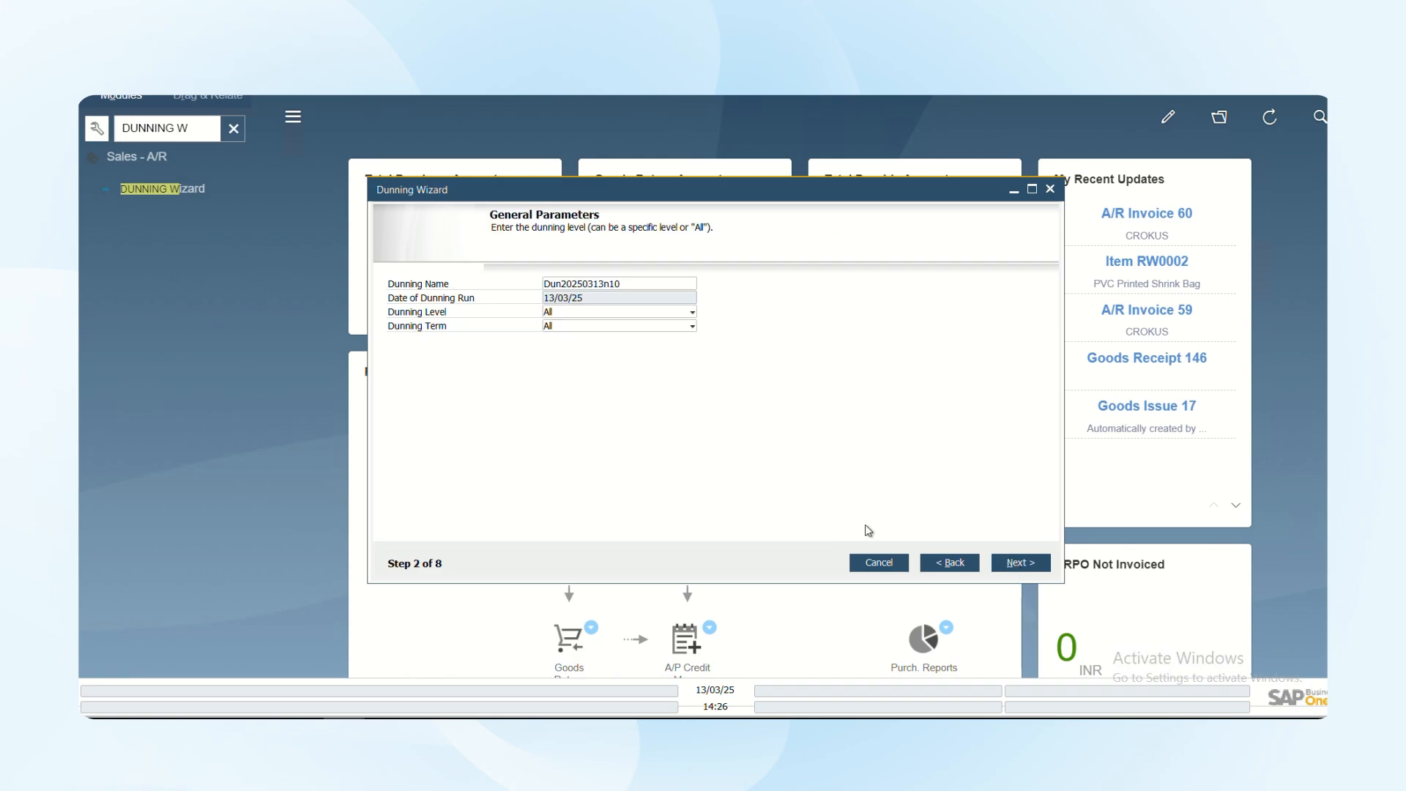
Step: Name the dunning run TEST, keep dunning level and dunning term at All, and continue to the business partner selection
double_click(593, 283)
text(TEST)
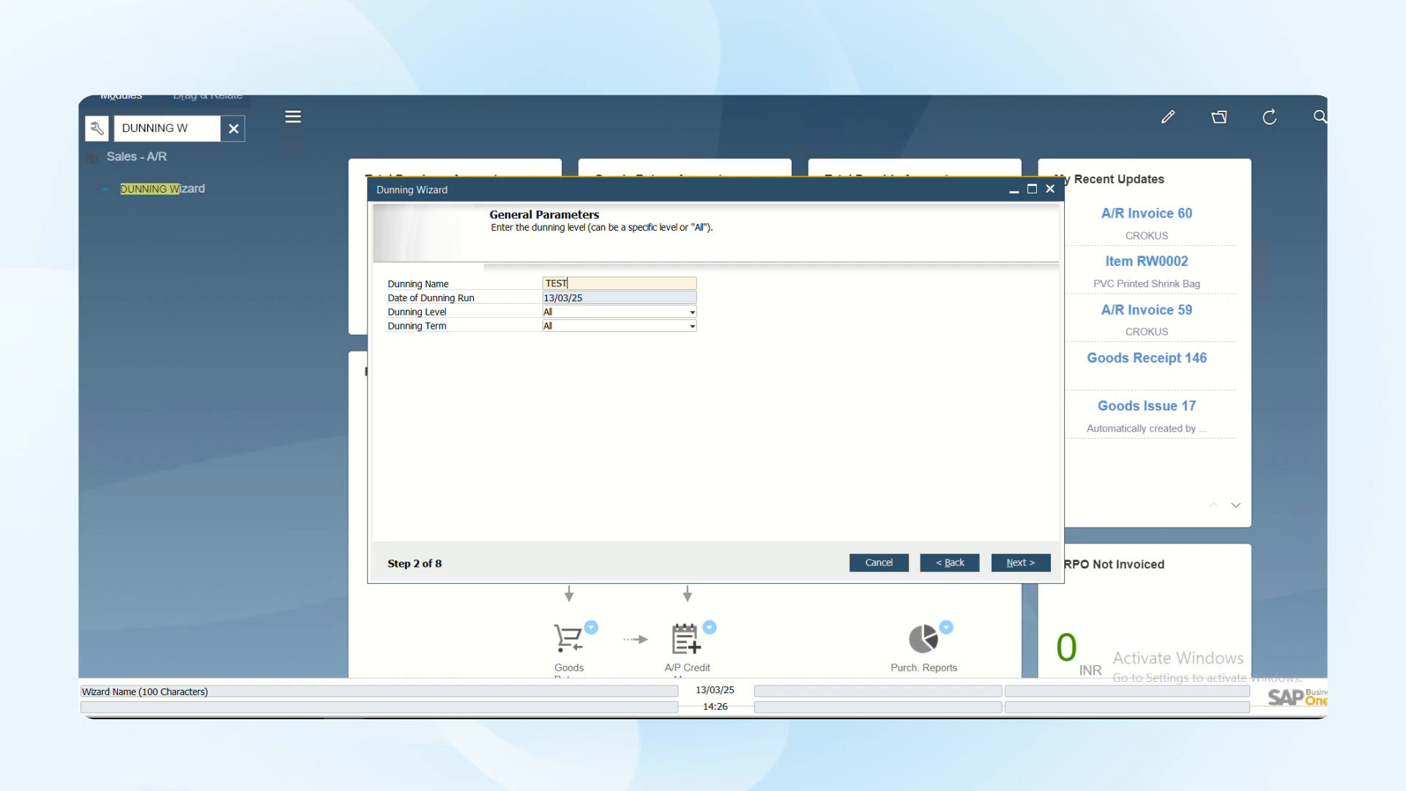
click(568, 313)
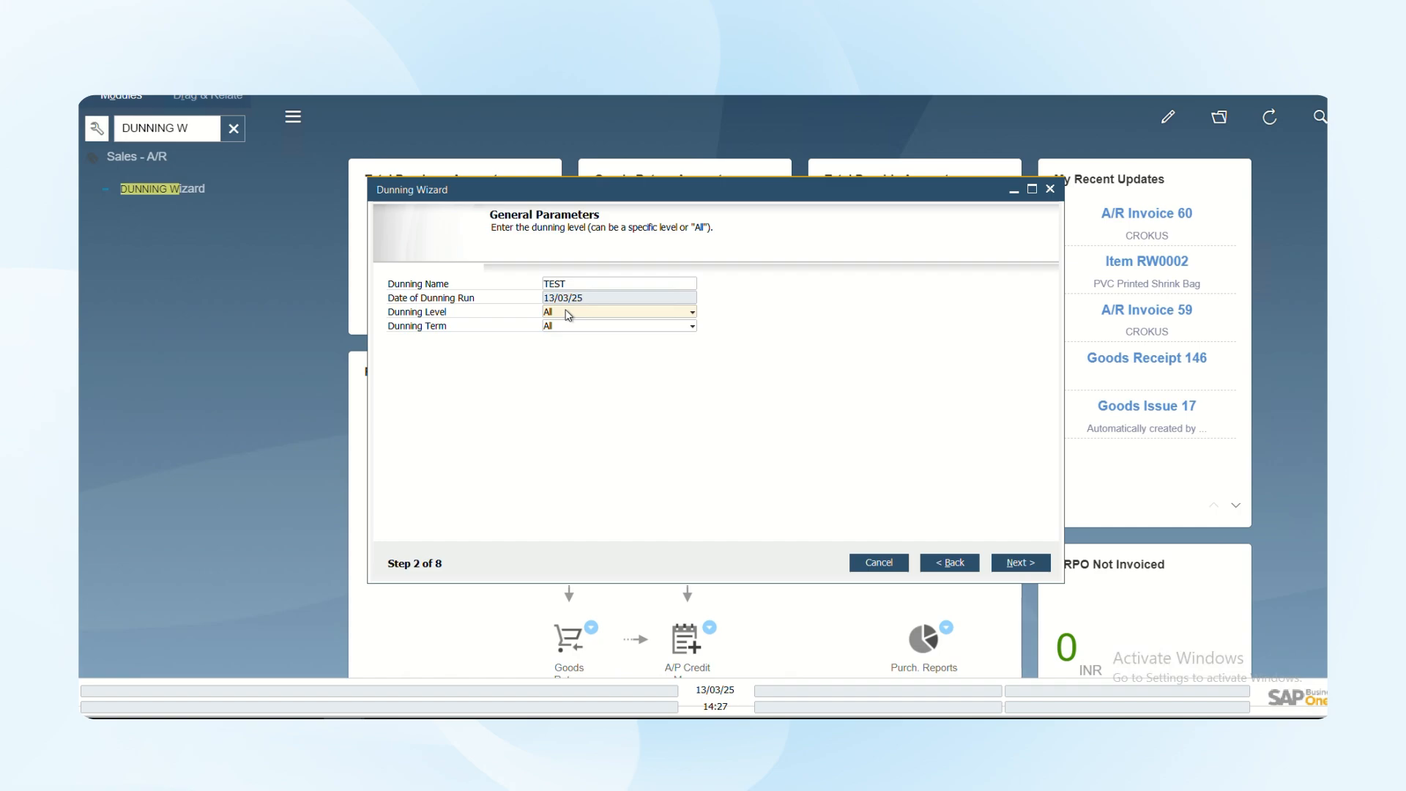
click(555, 329)
click(692, 326)
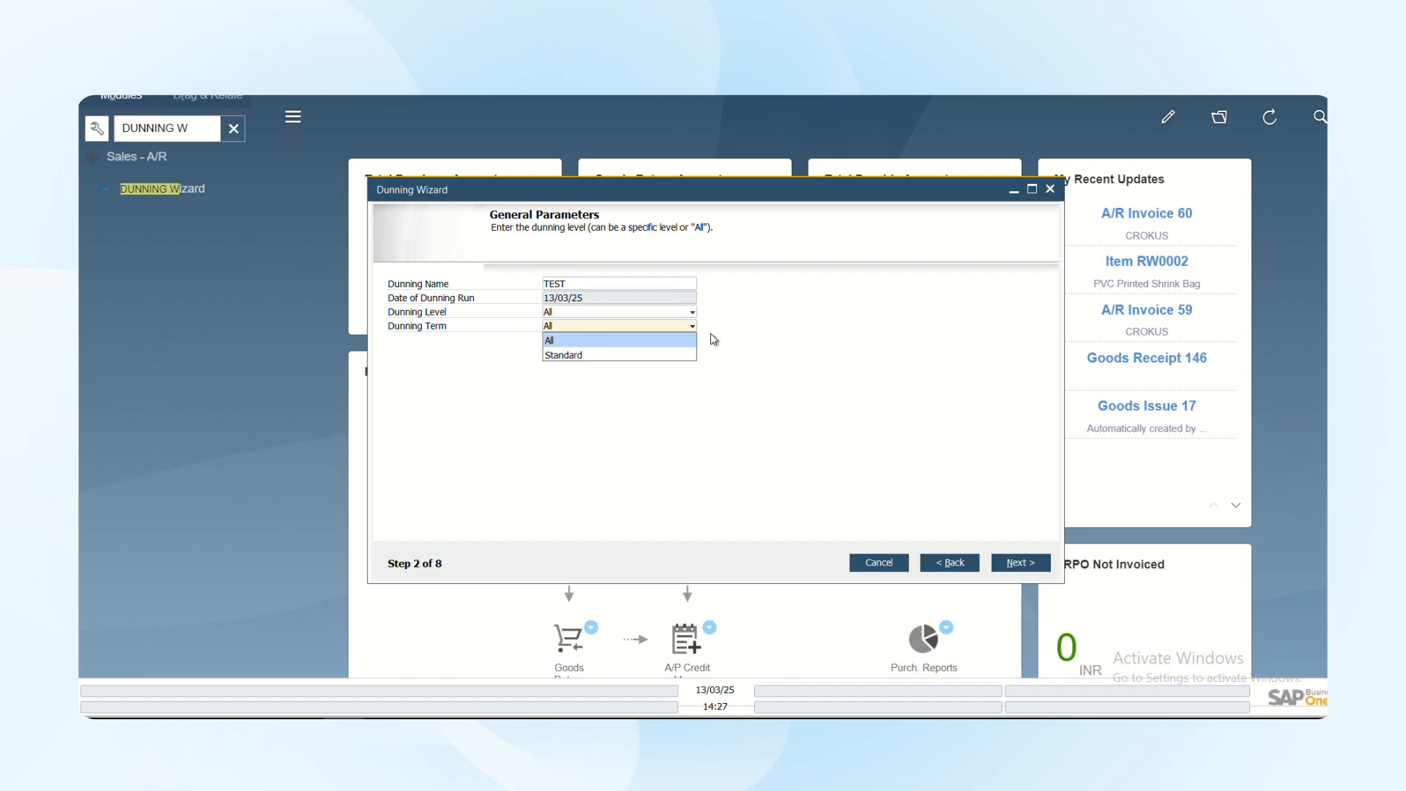
click(713, 334)
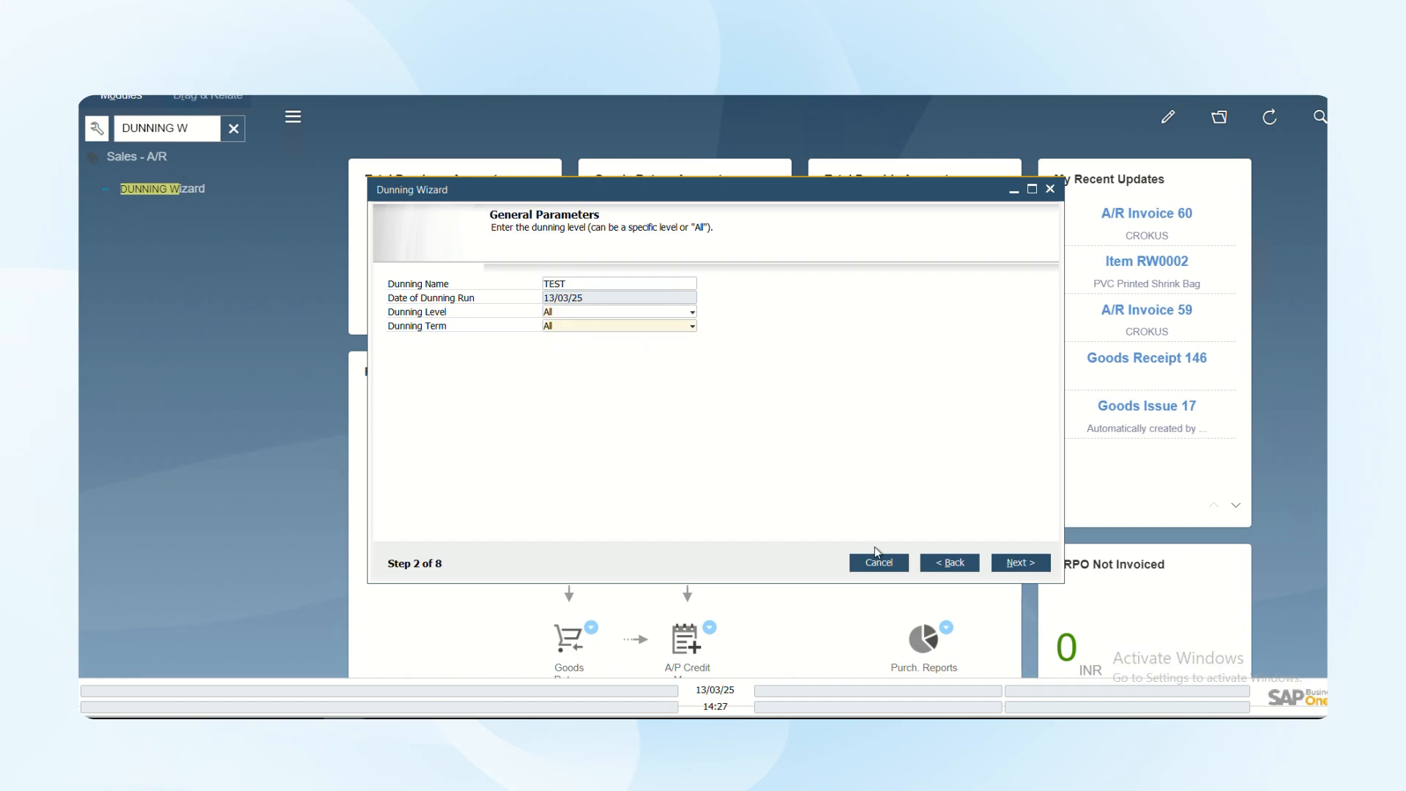
click(1006, 563)
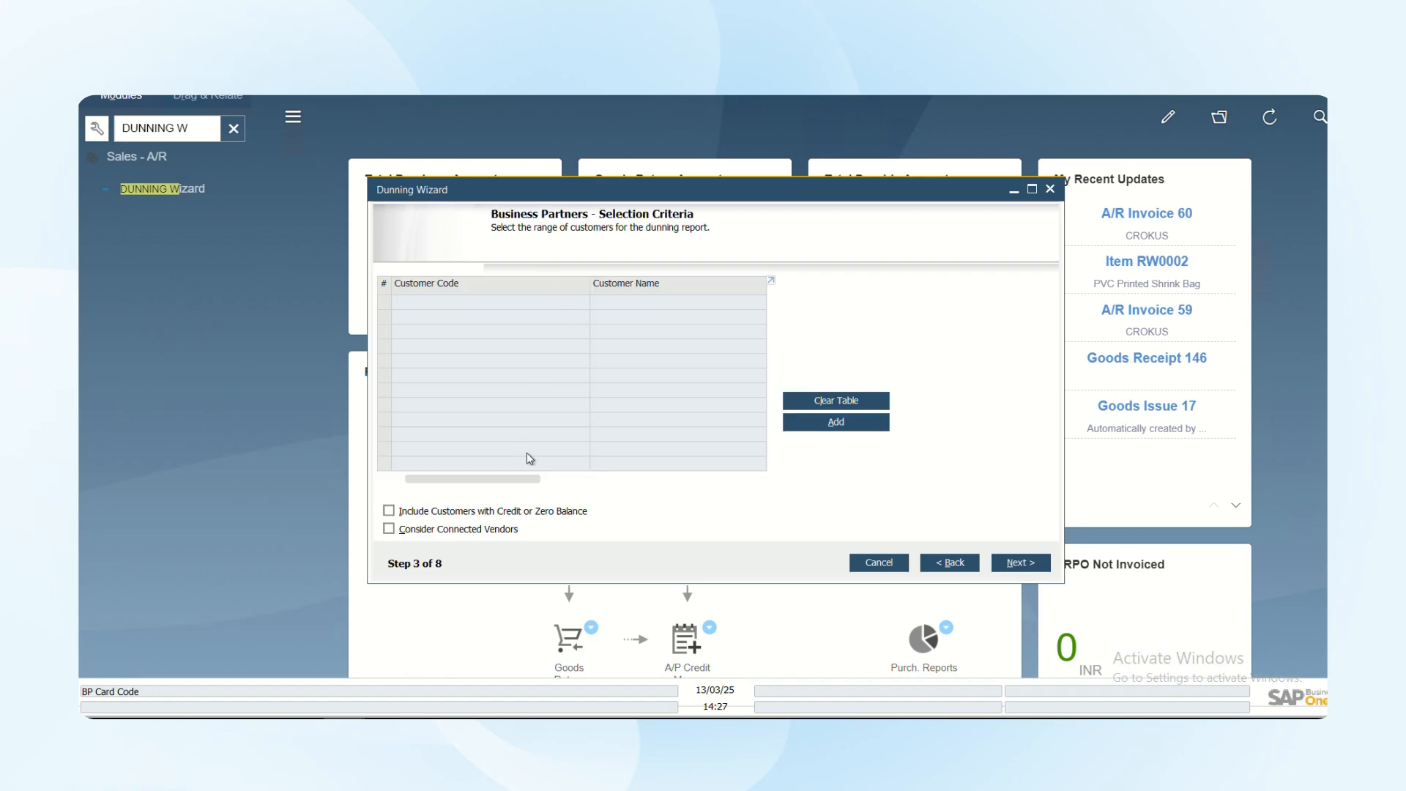
Step: Add the customers in the code range from CROKUS through Parameter Technology to the selection criteria, with customer group All
click(866, 429)
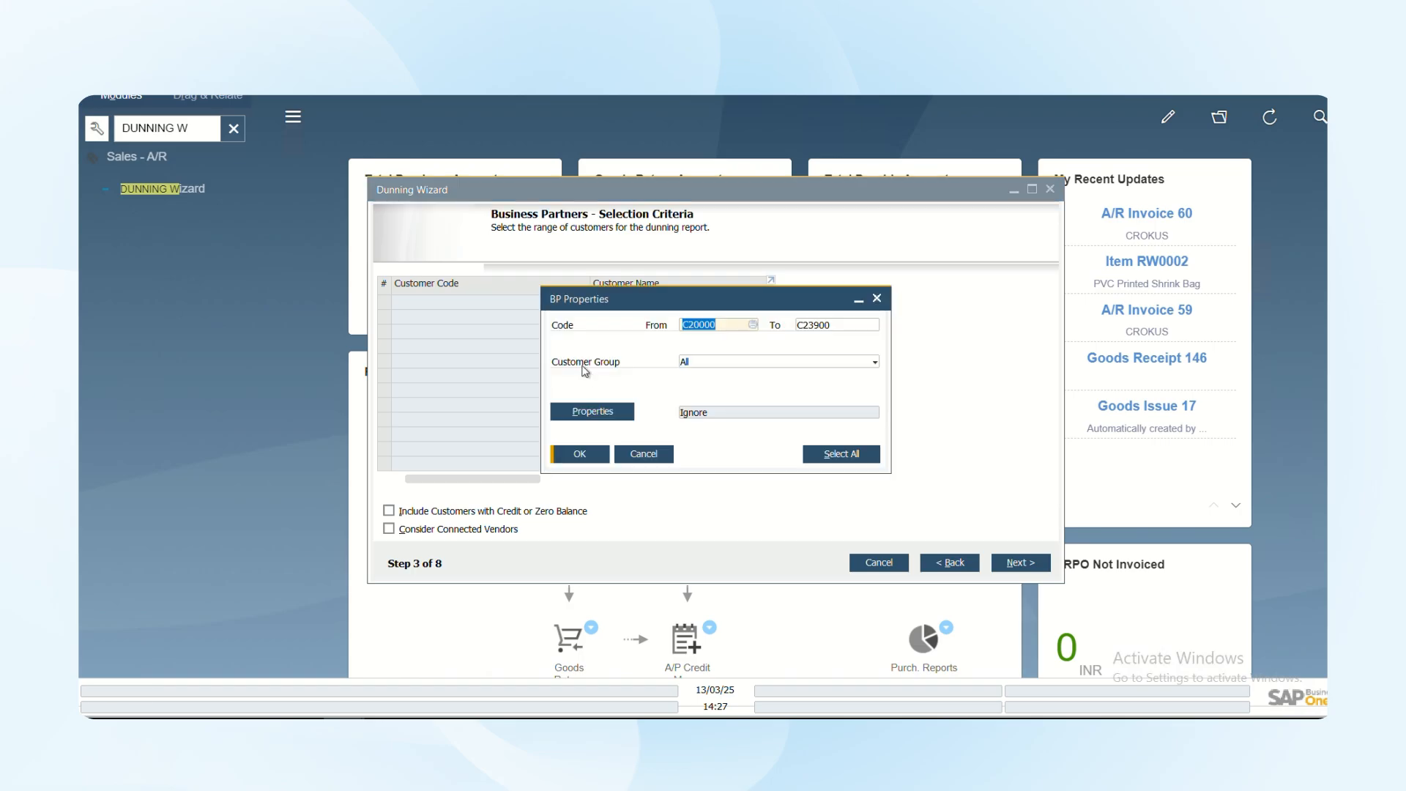
click(730, 325)
key(Tab)
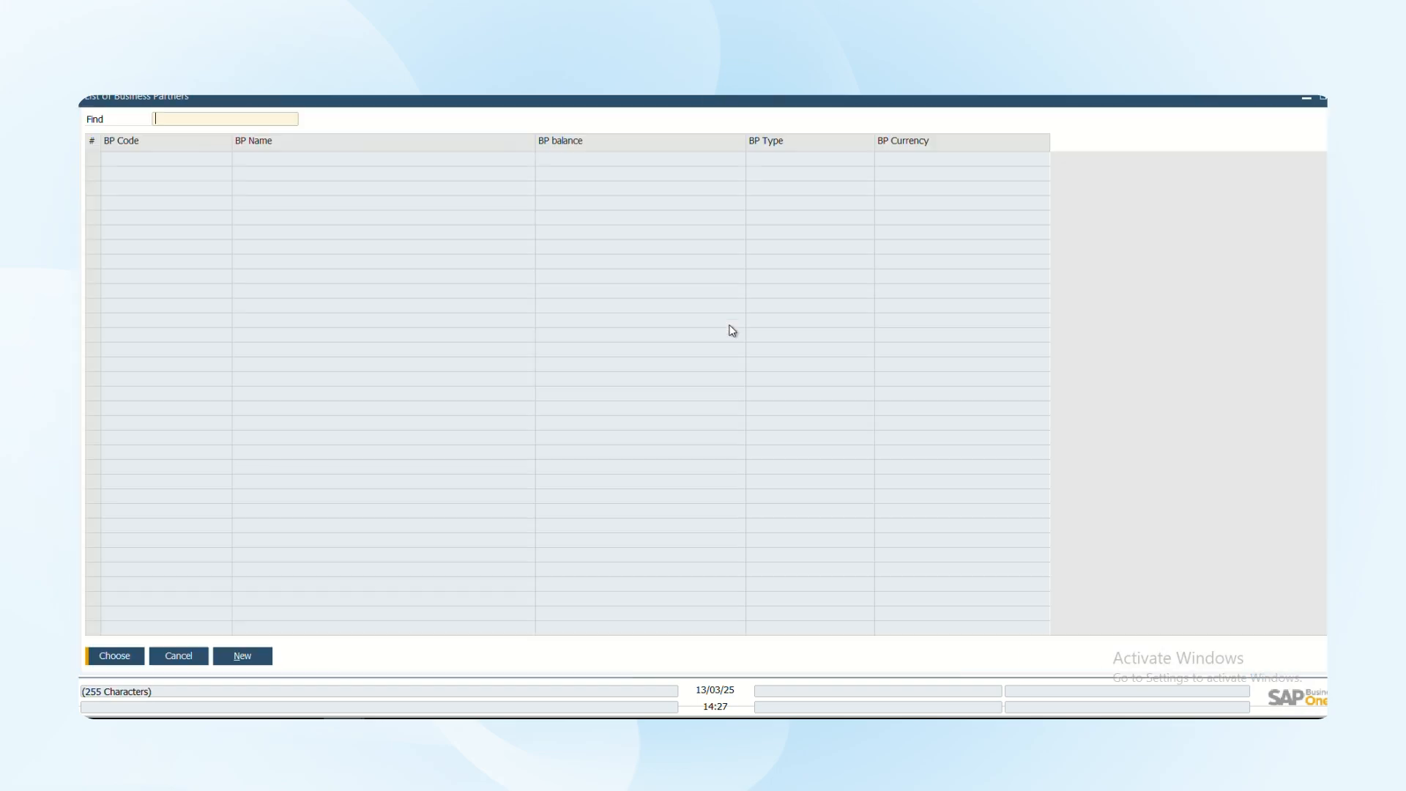
key(Return)
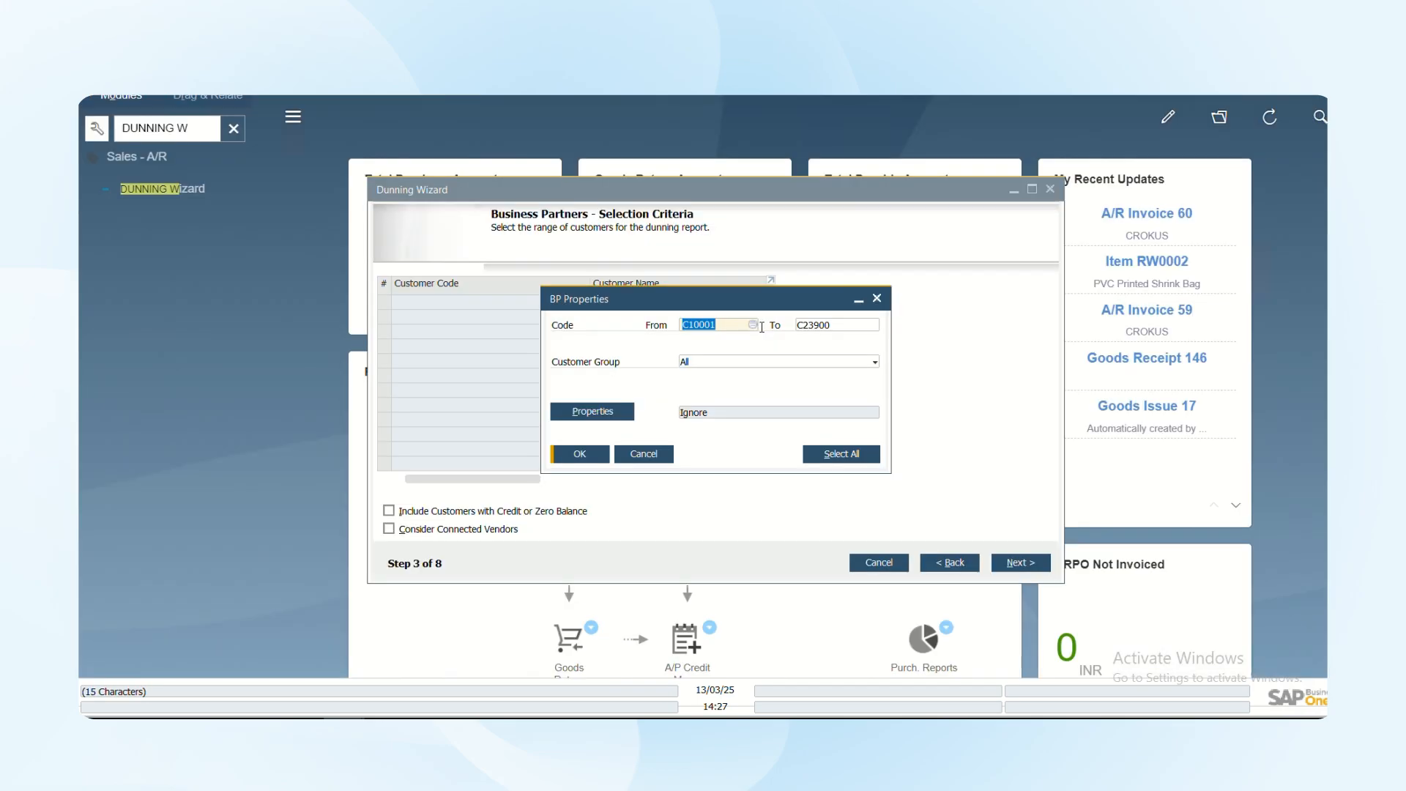
click(825, 322)
key(Tab)
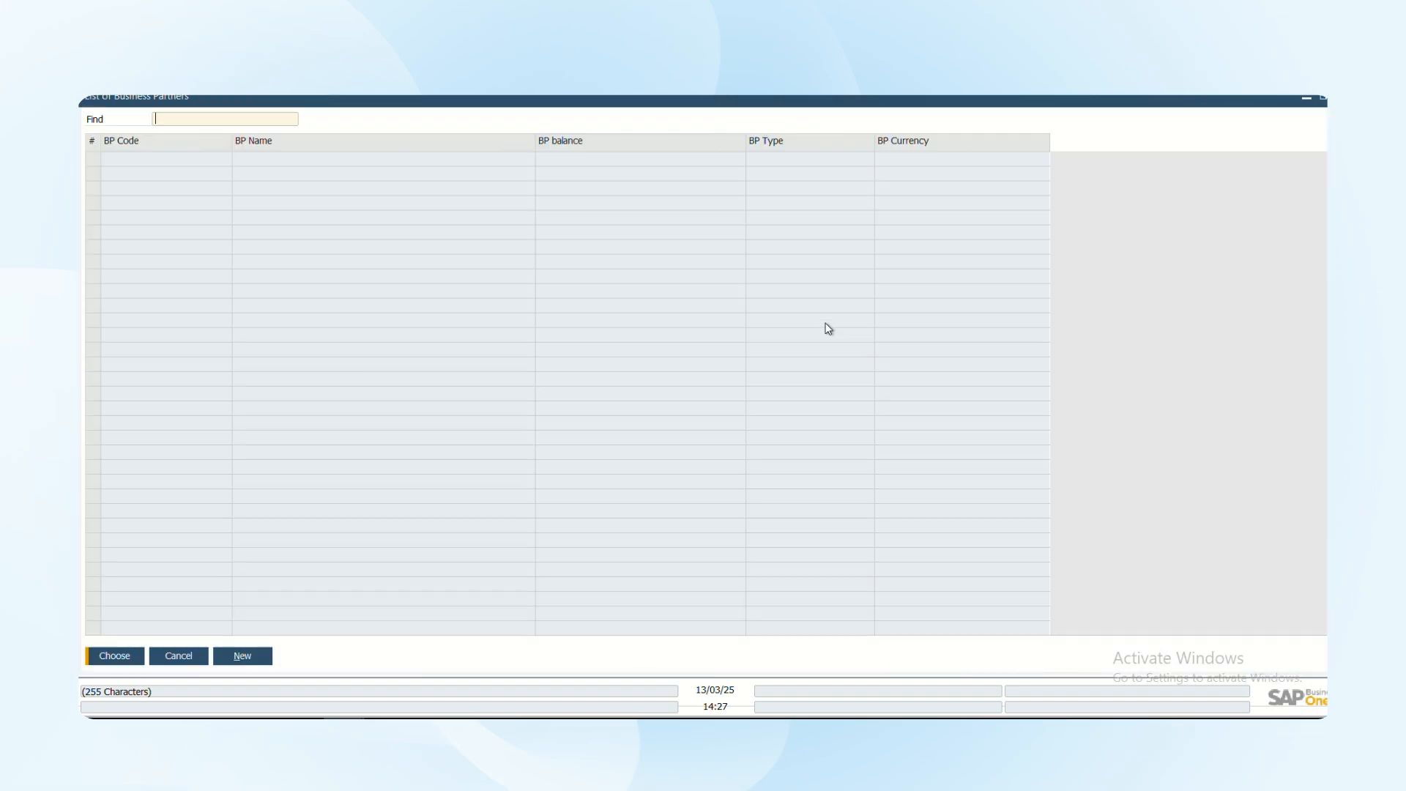
key(Down)
key(Down)
key(Return)
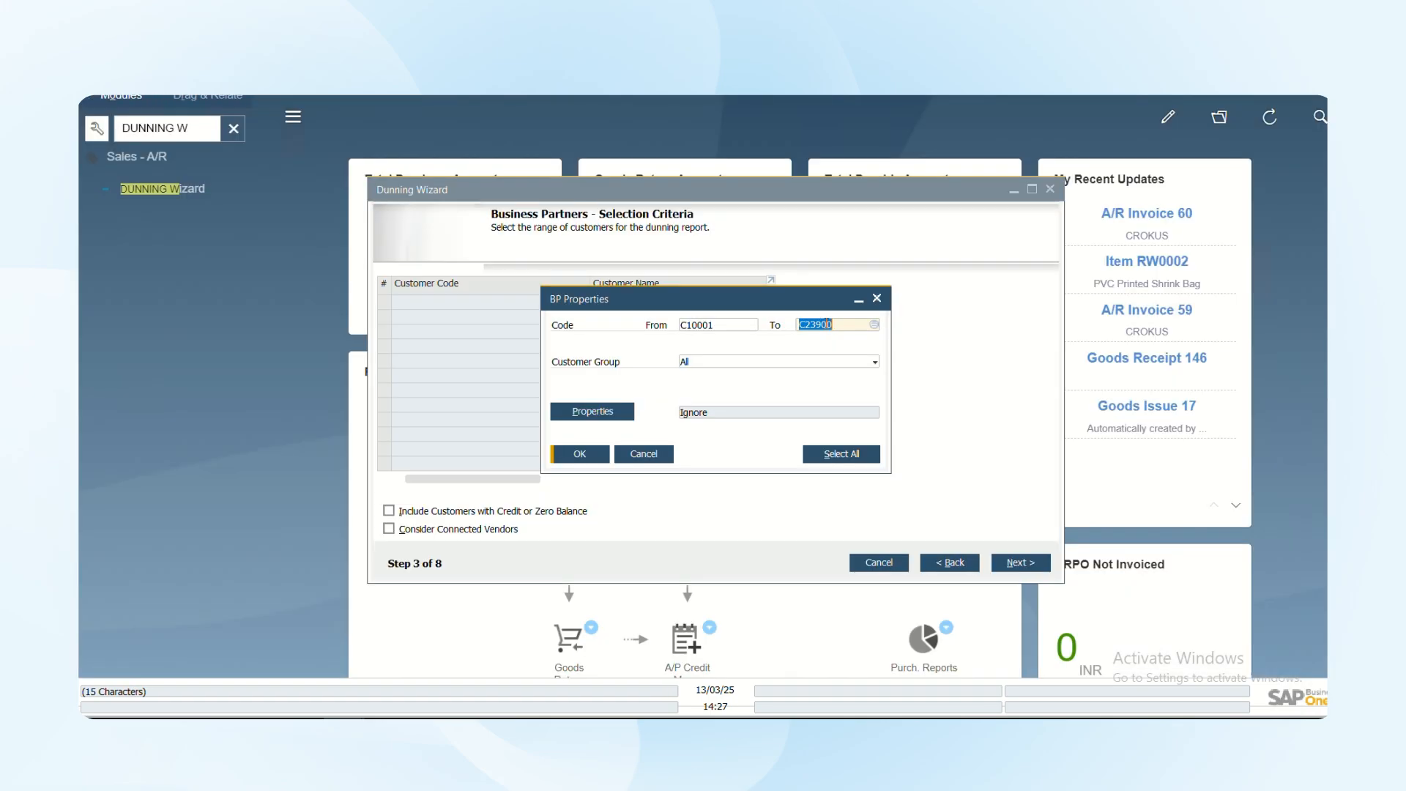
click(579, 454)
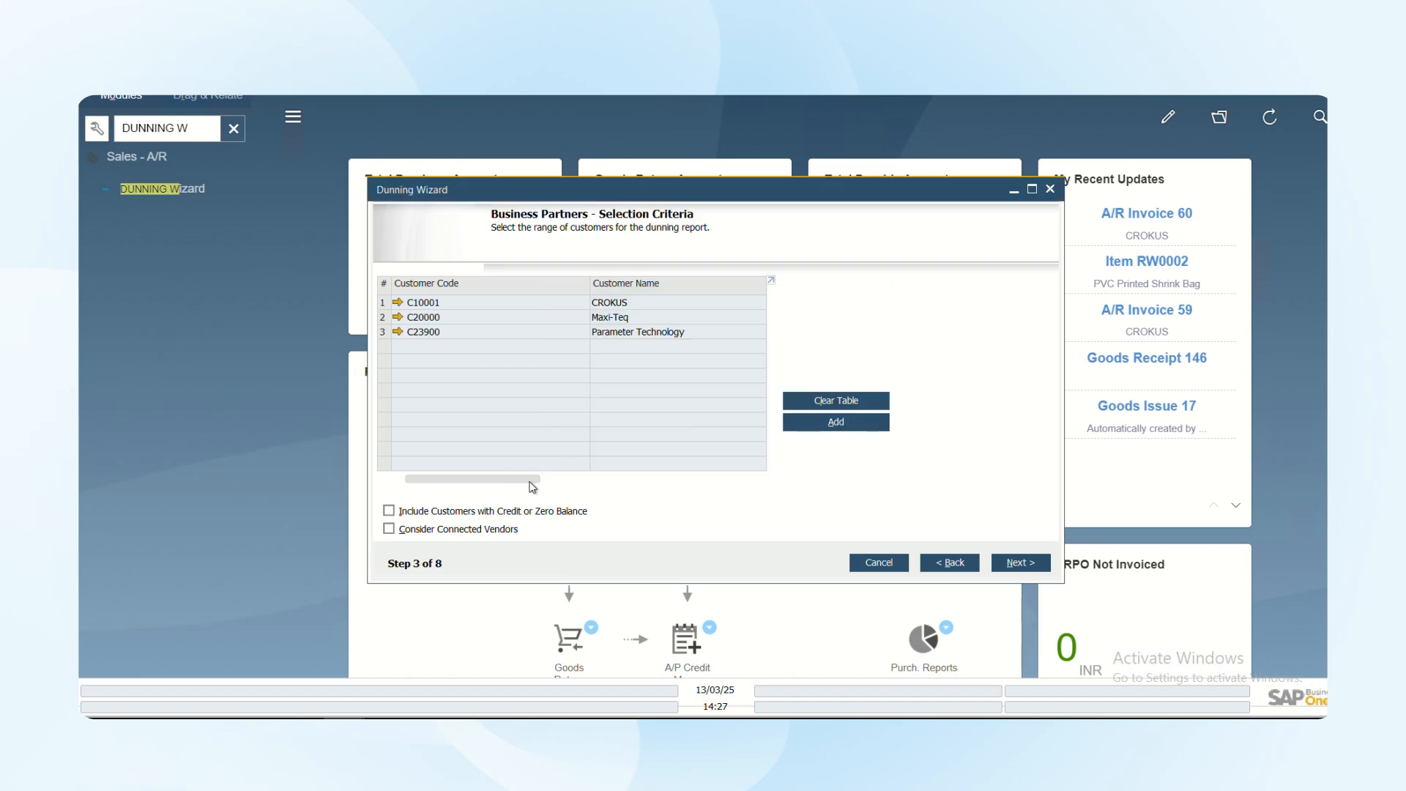
Step: Accept the selected customers and default document parameters, and enter a USD exchange rate of 100 for 13 March to generate the recommendation report
drag(532, 487, 346, 410)
click(1014, 562)
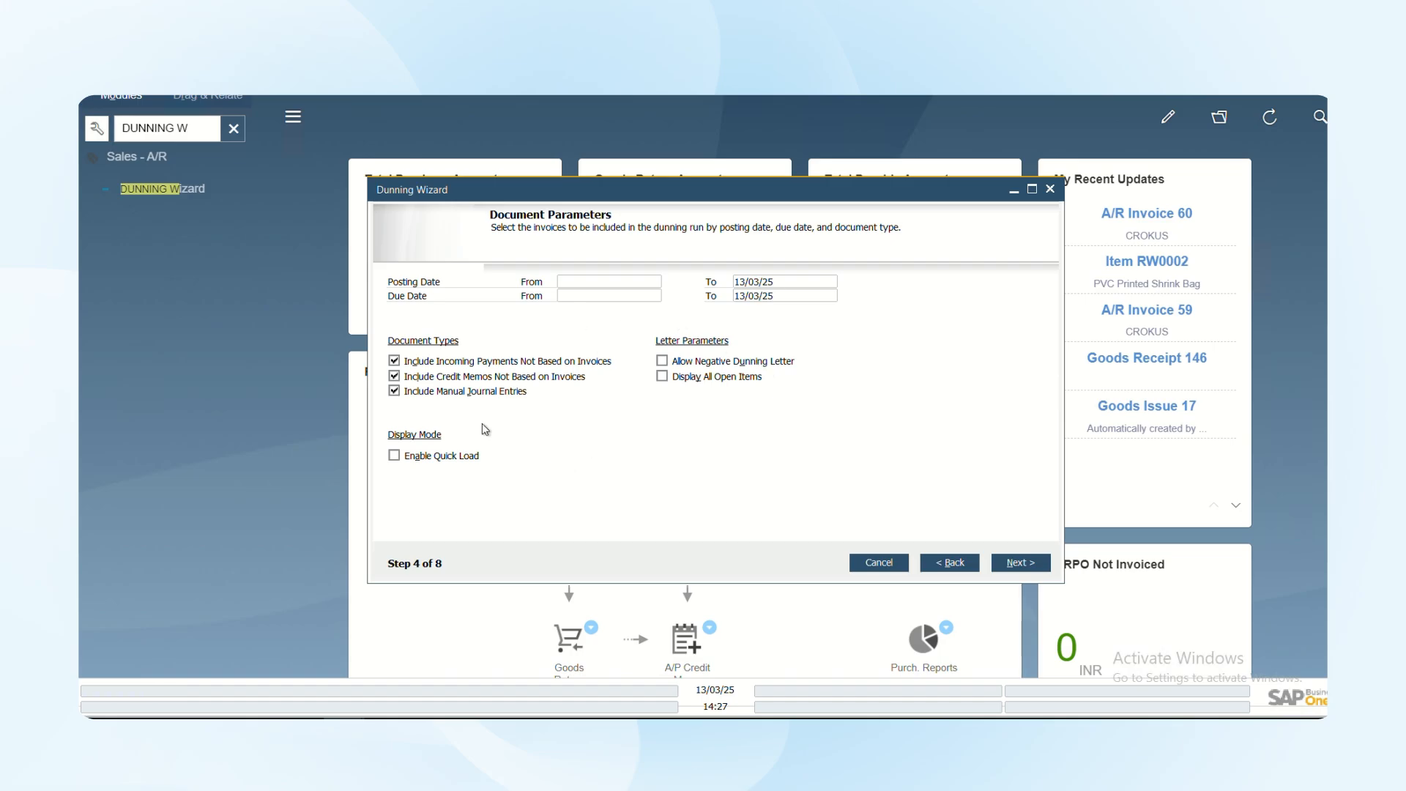
click(1022, 565)
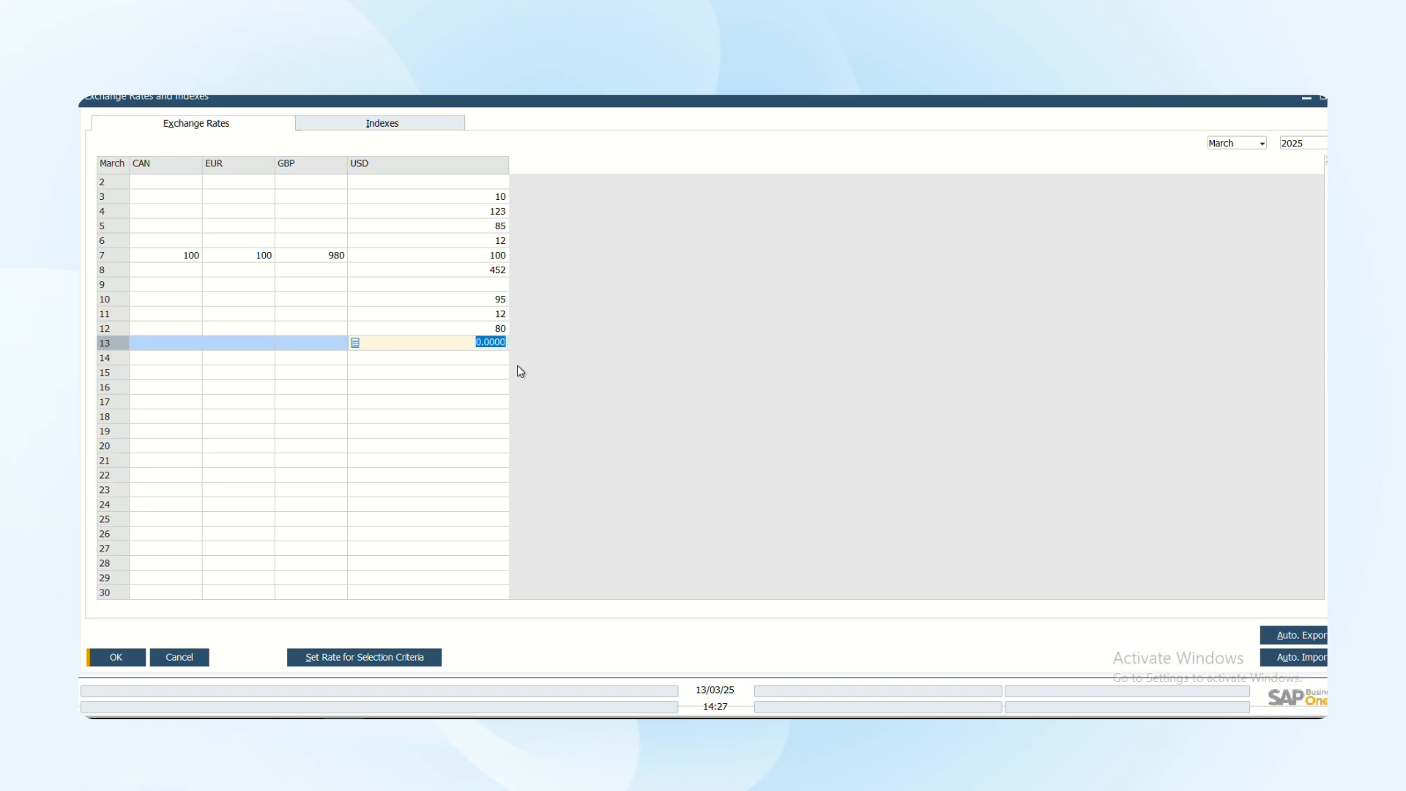
text(100)
key(Return)
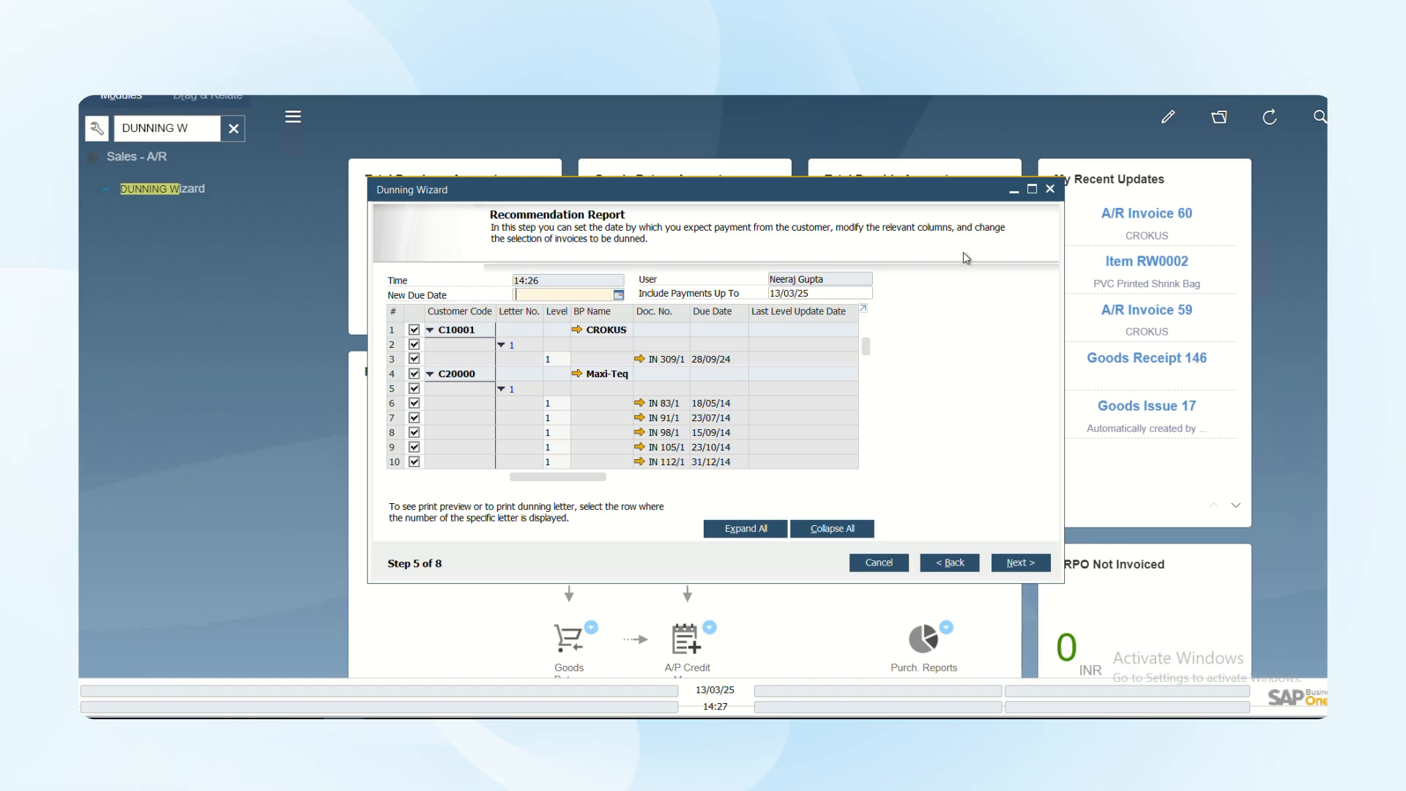
Step: Maximize the wizard and examine the recommendation report's due dates, open amounts, interest and fee columns through to the last customer's invoice
click(1033, 189)
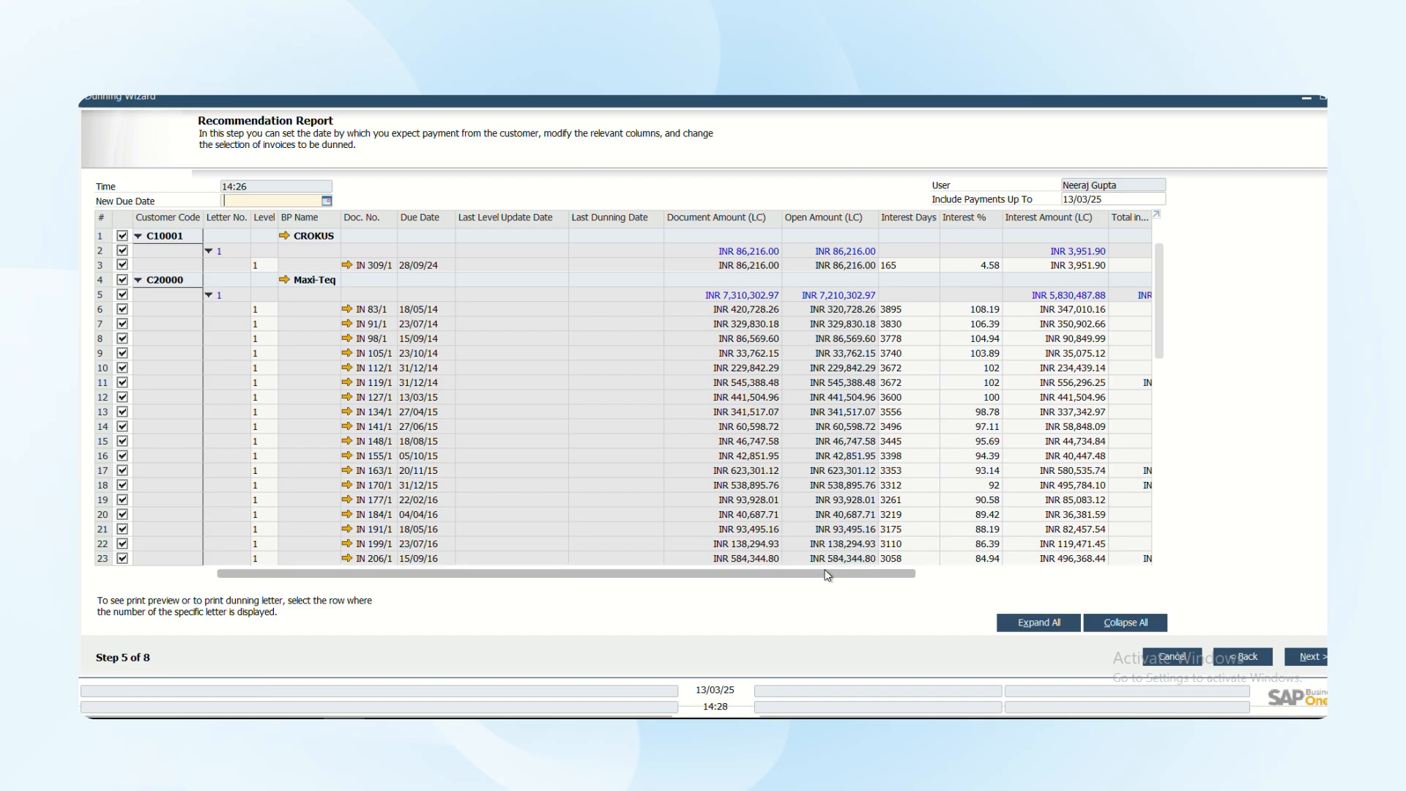
drag(827, 576, 866, 576)
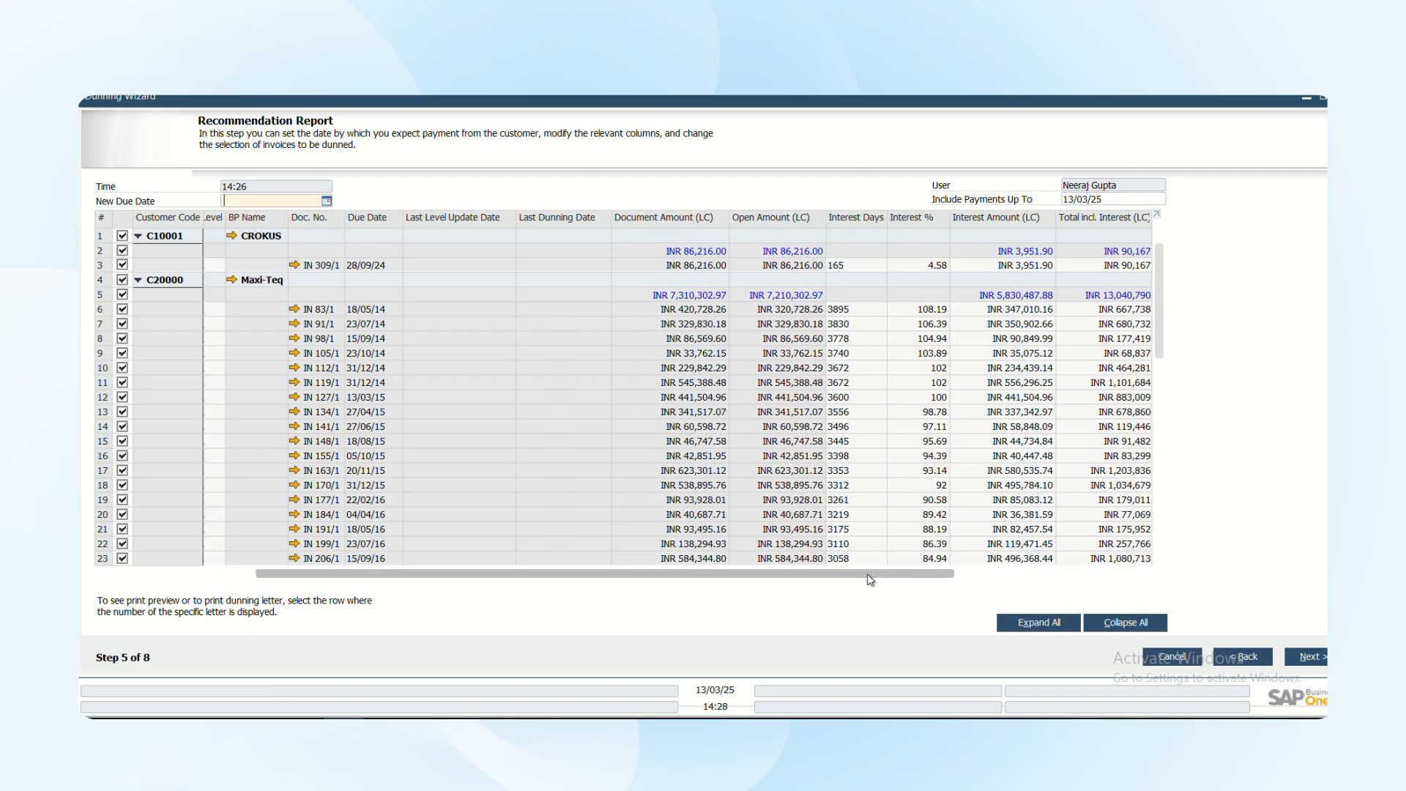
drag(866, 574, 907, 574)
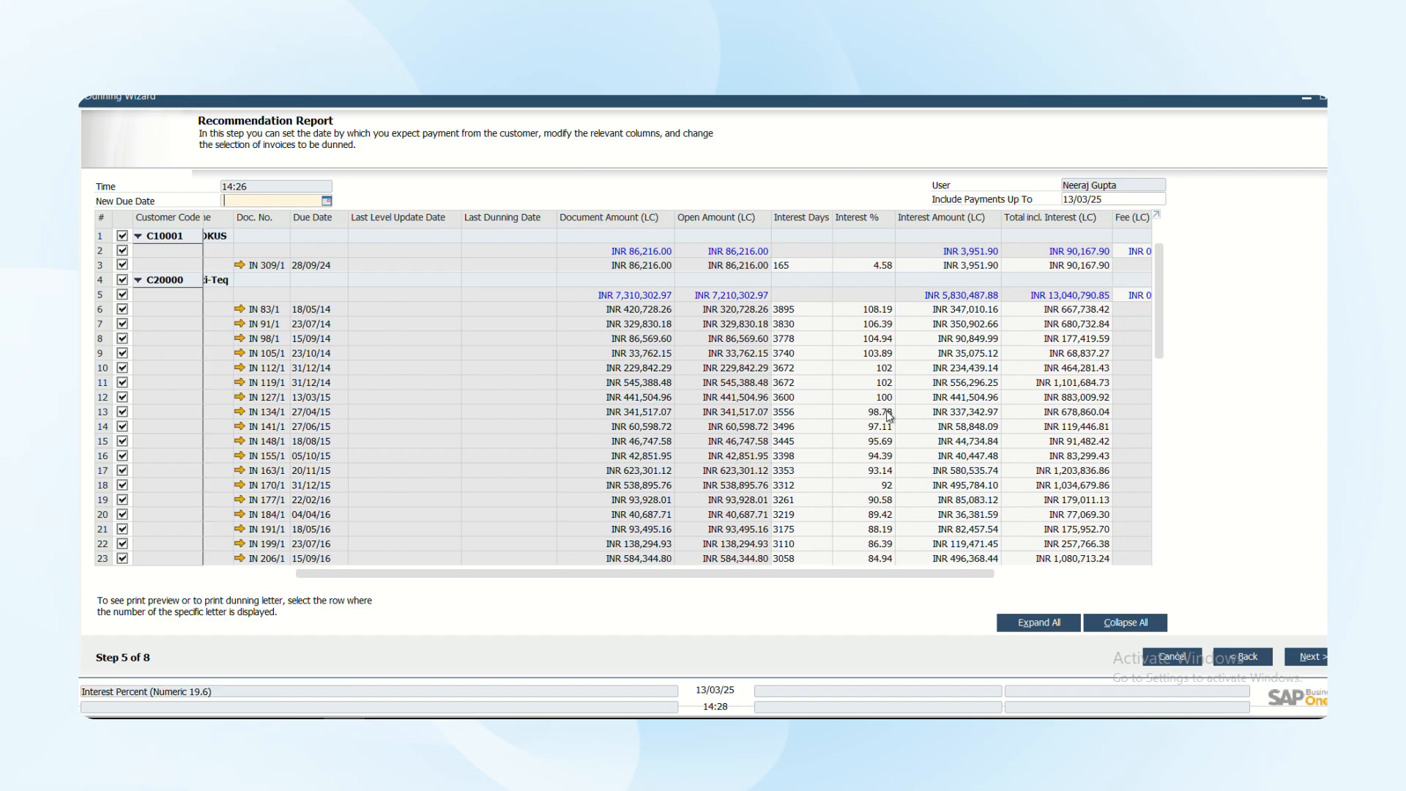
drag(855, 580, 887, 577)
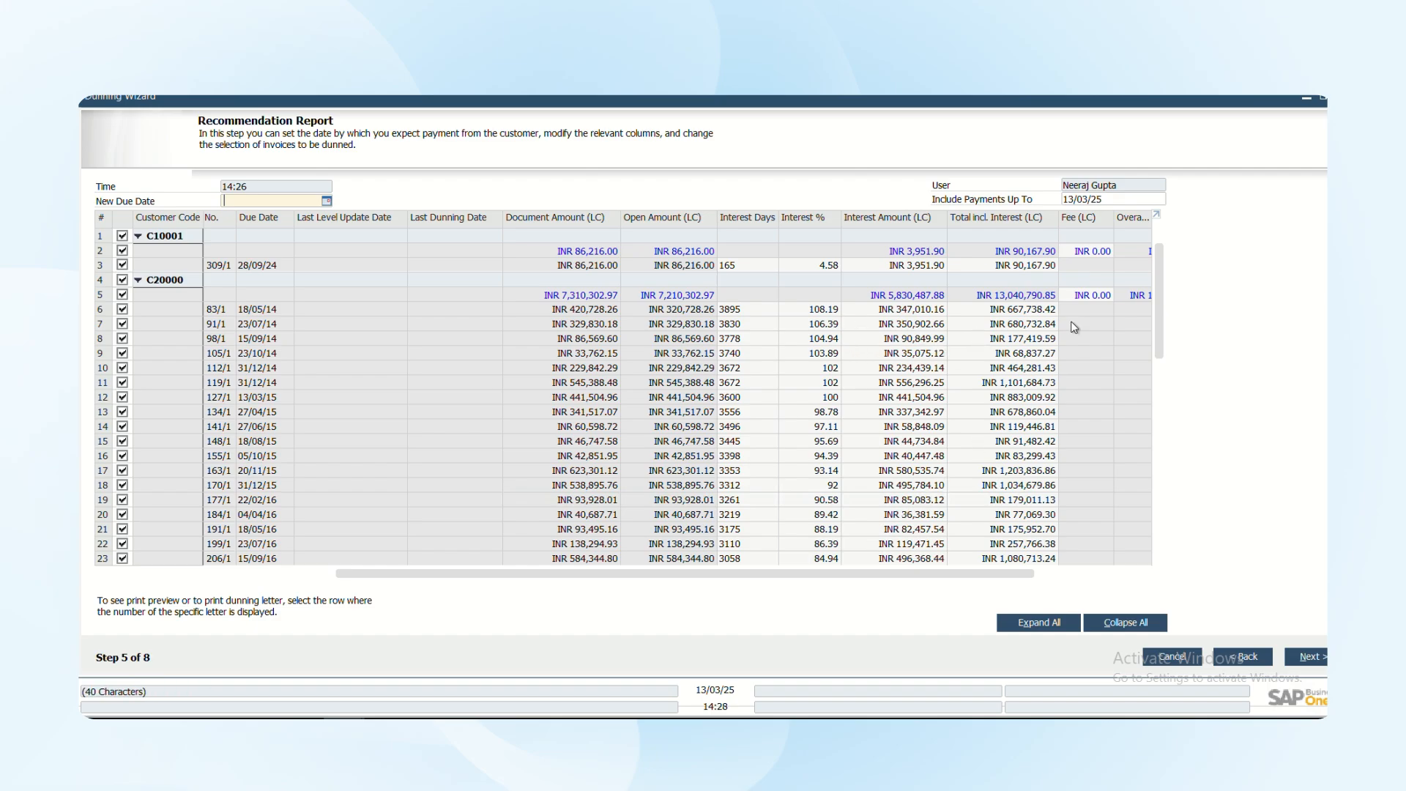
drag(689, 579, 428, 574)
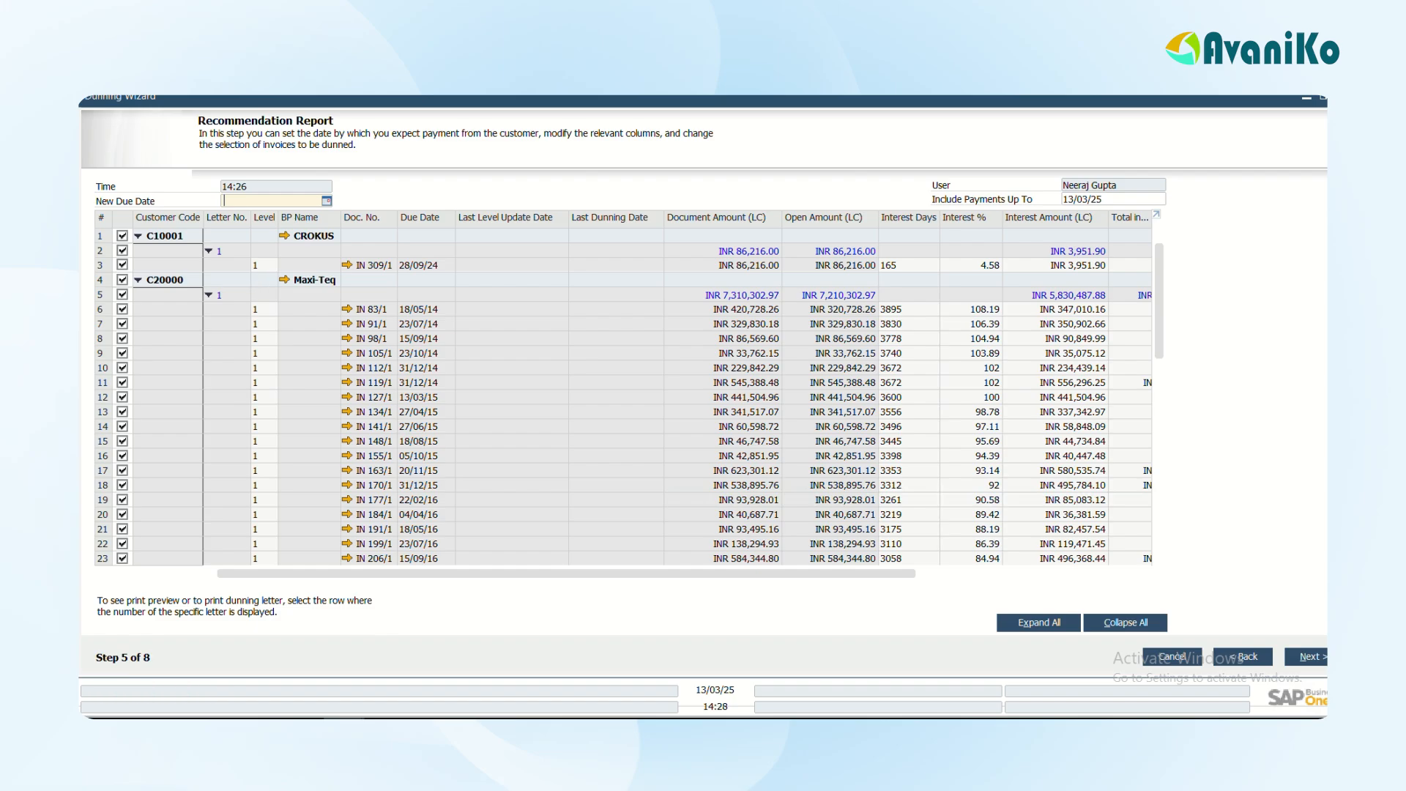
drag(1157, 299, 1156, 534)
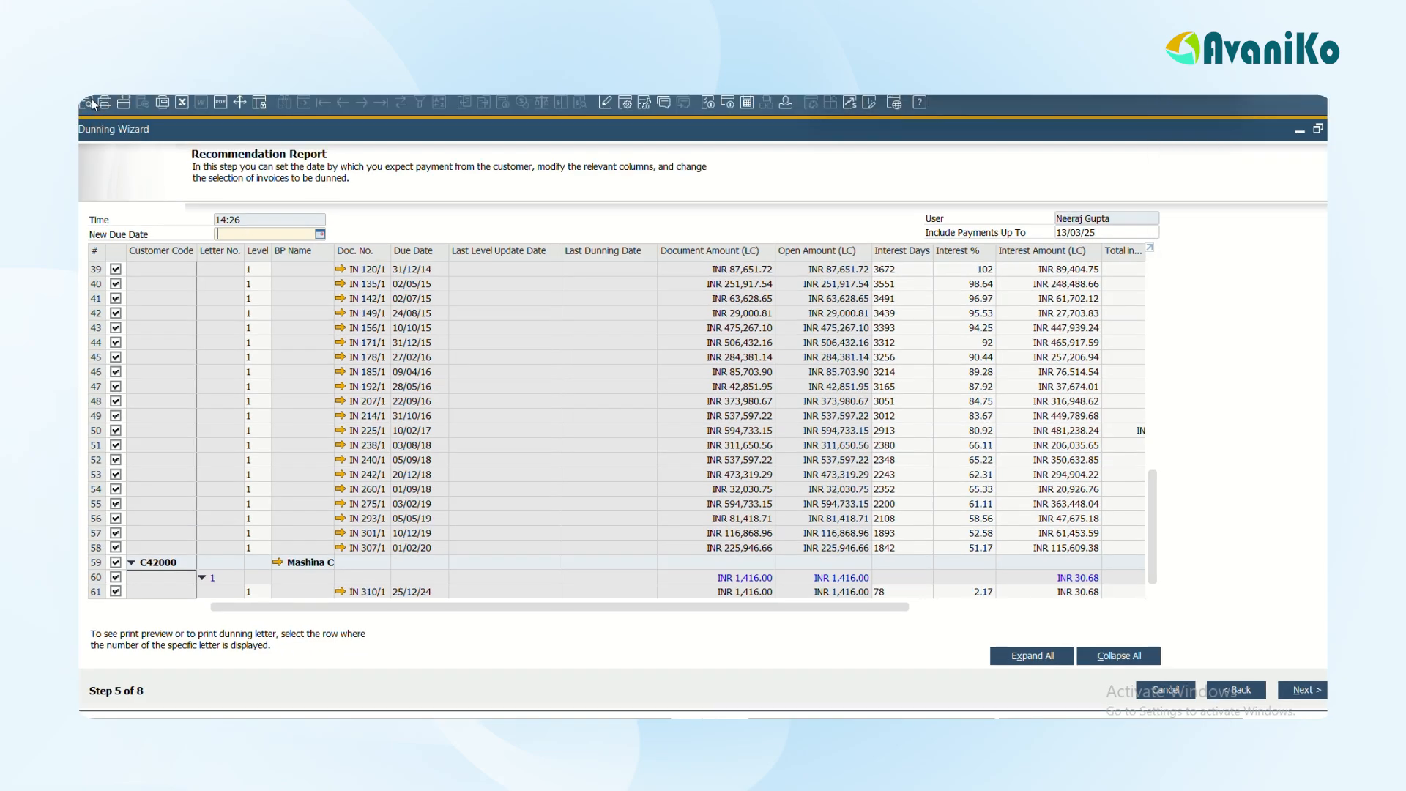
Step: Preview the TEST dunning report for printing, review it through the last page and close the preview
click(86, 107)
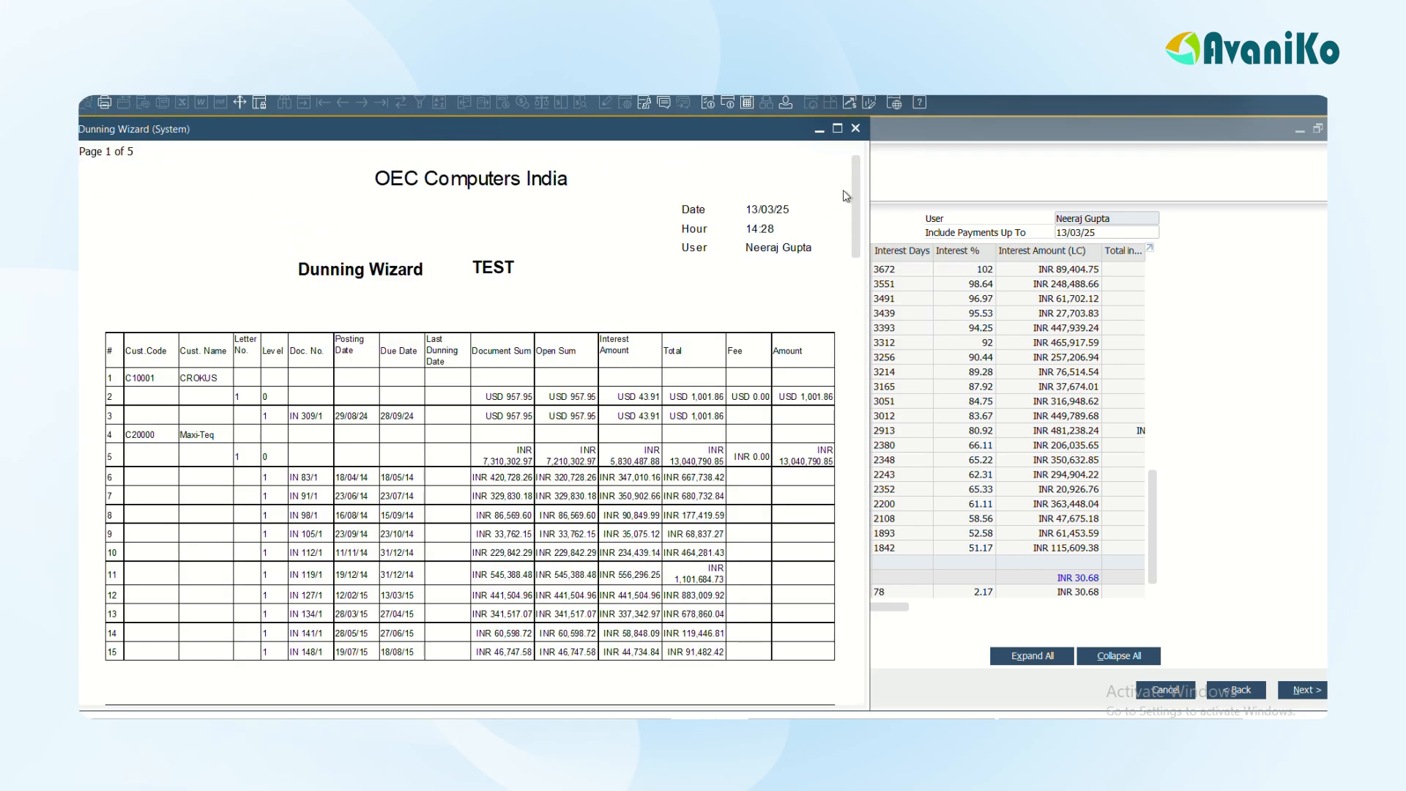
scroll(855, 196, down, 1)
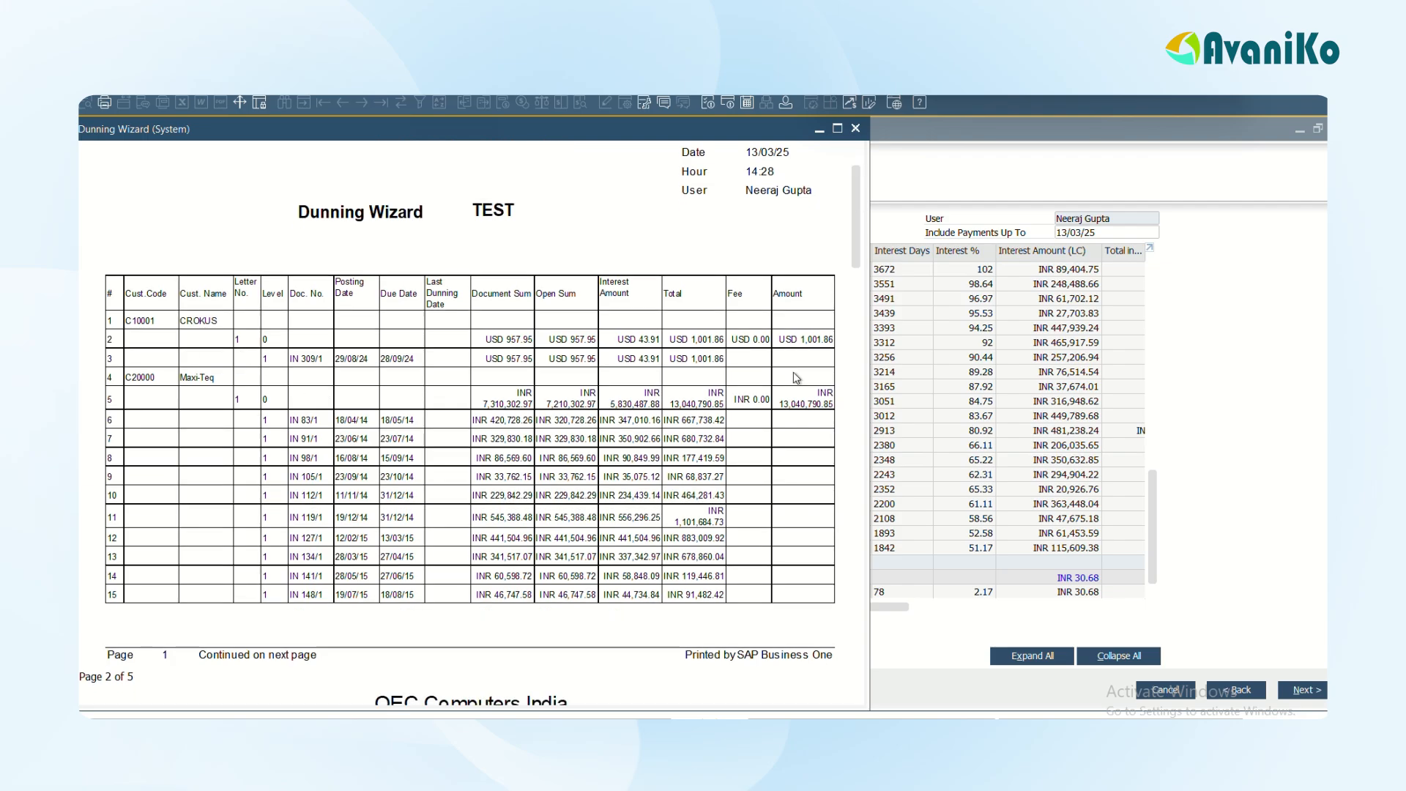
drag(858, 205, 858, 626)
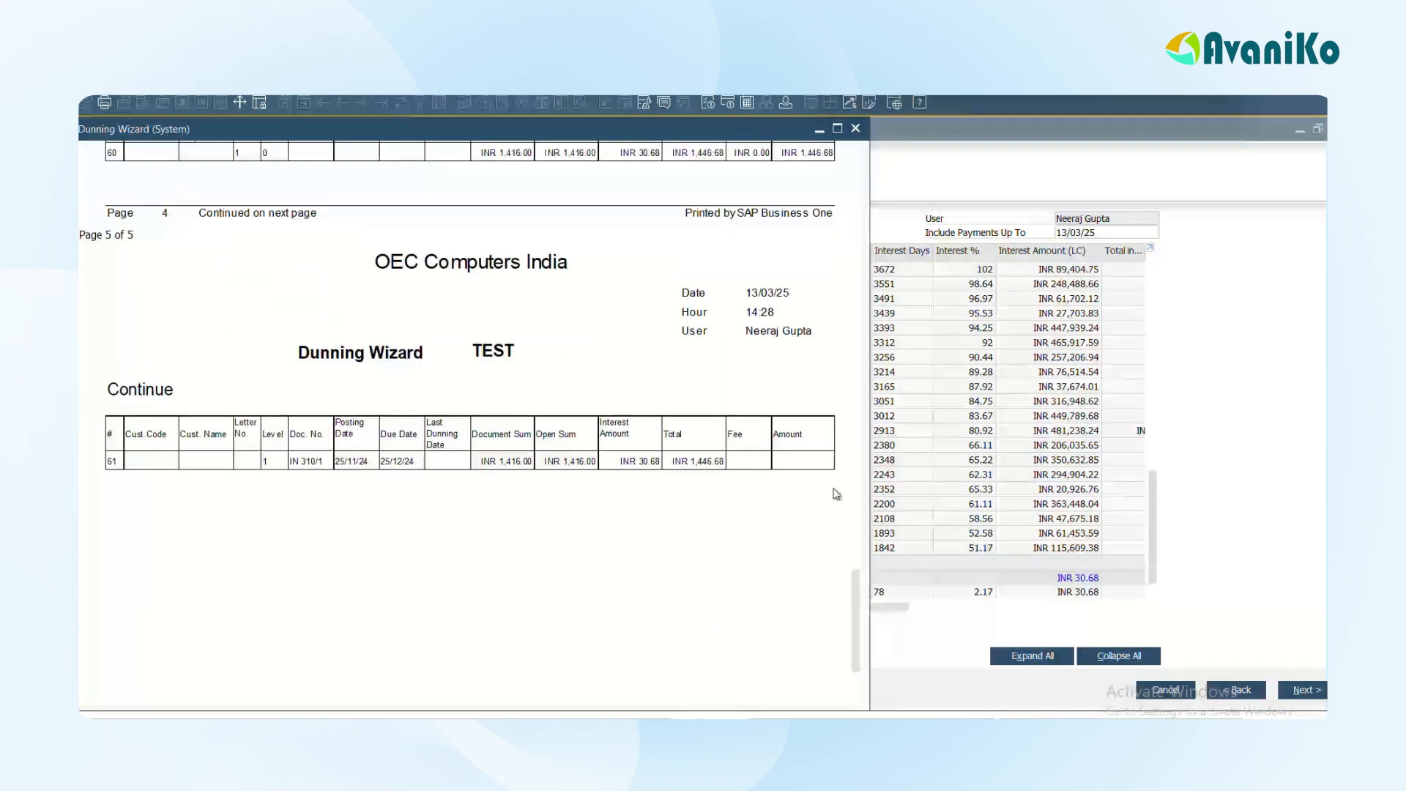
click(855, 130)
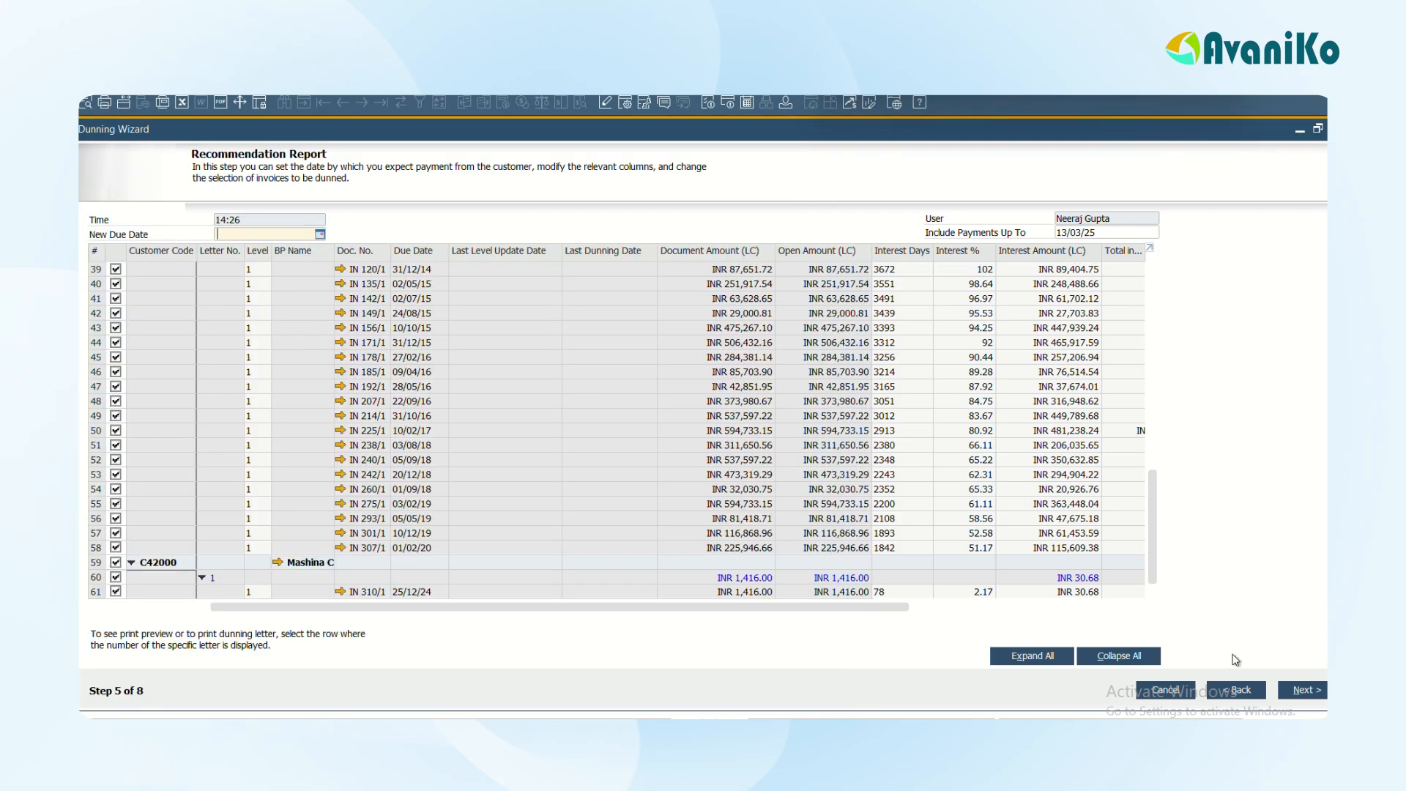
Step: Continue past the recommendation report to processing and finish the wizard with Save Selection Parameter and Exit
click(1301, 692)
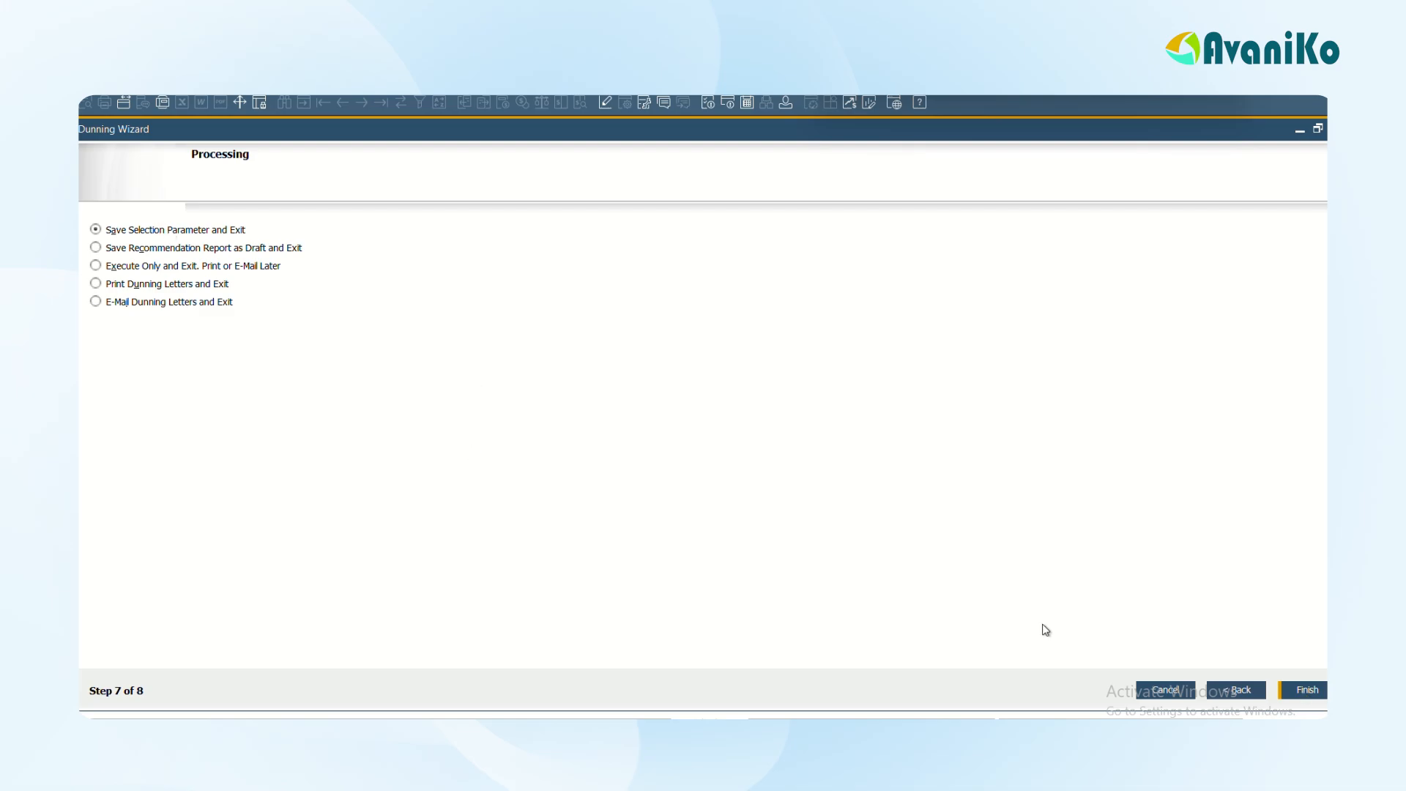
click(1301, 692)
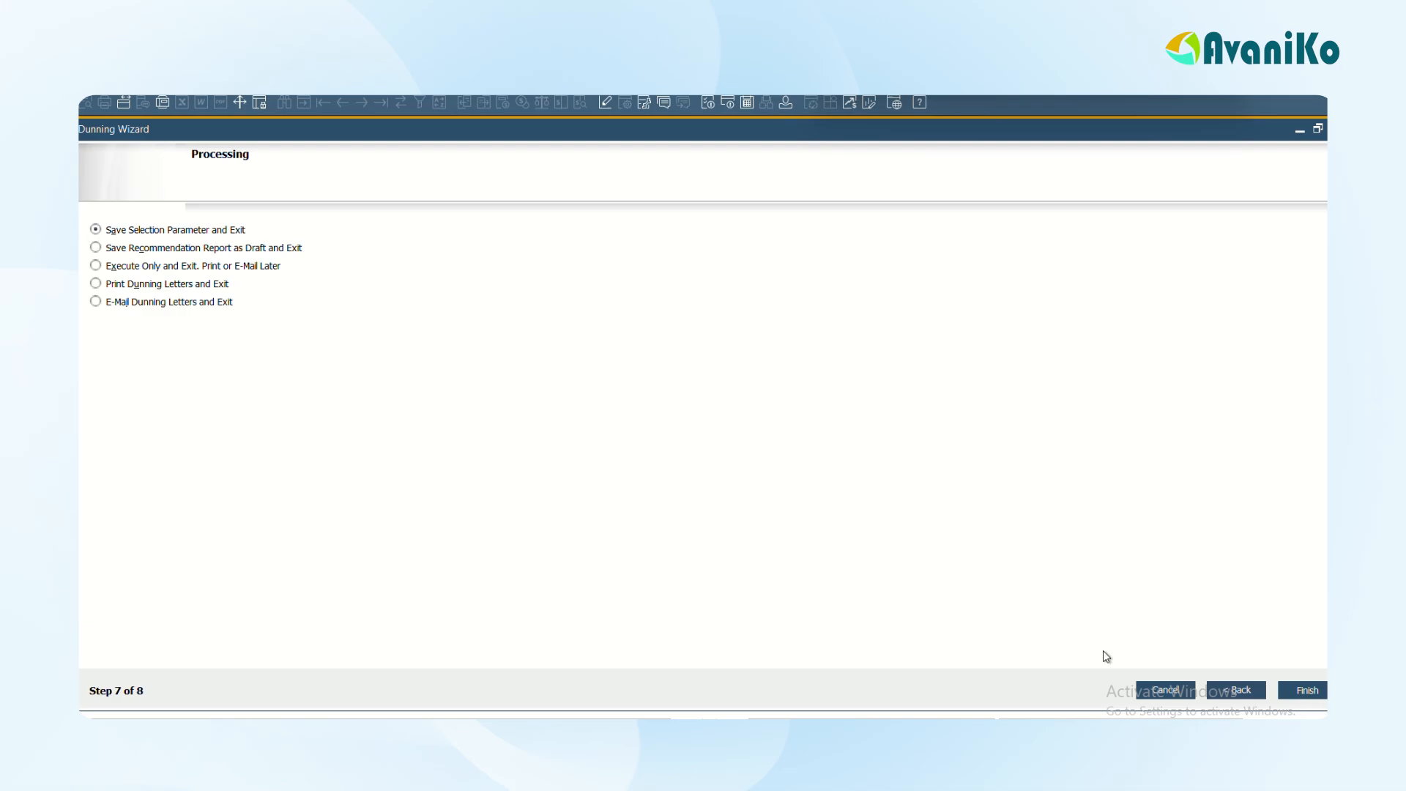